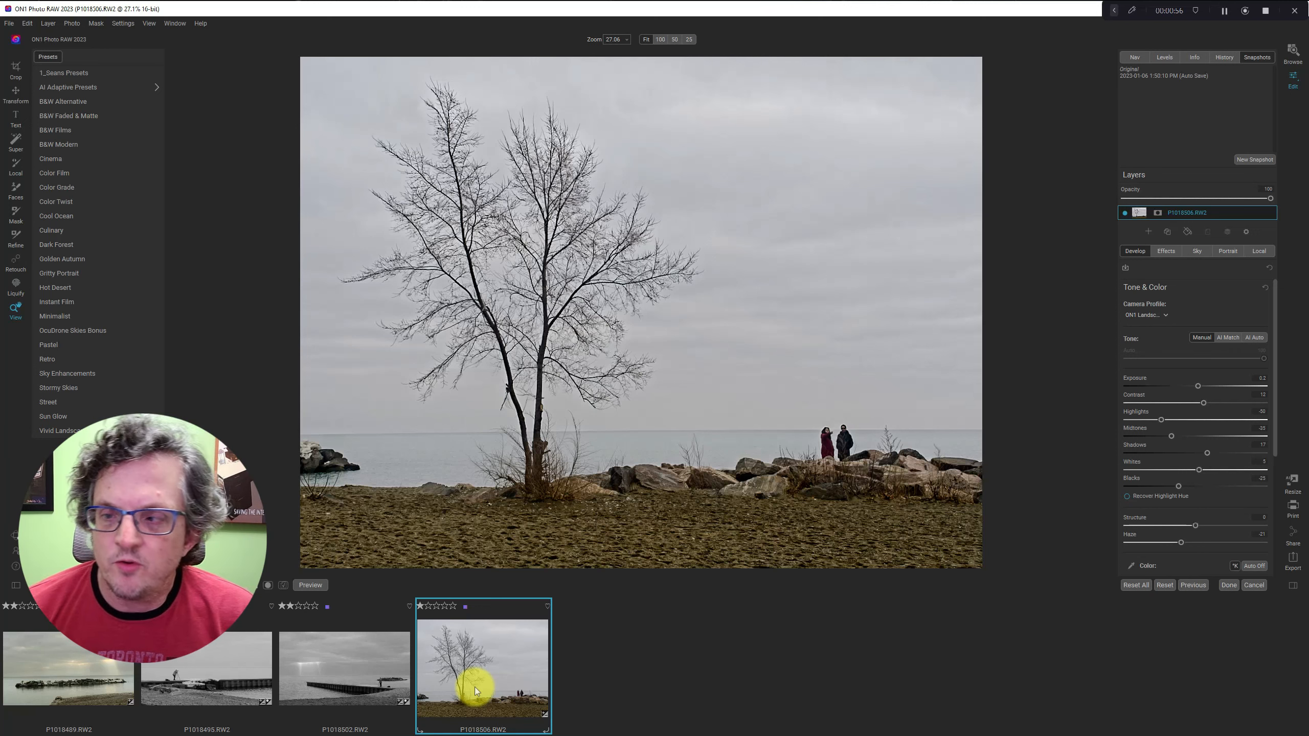
Review the photo's existing edits: the Develop tone settings, the stack of effect filters and the local adjustments.
scroll(1207, 355, "down", 1)
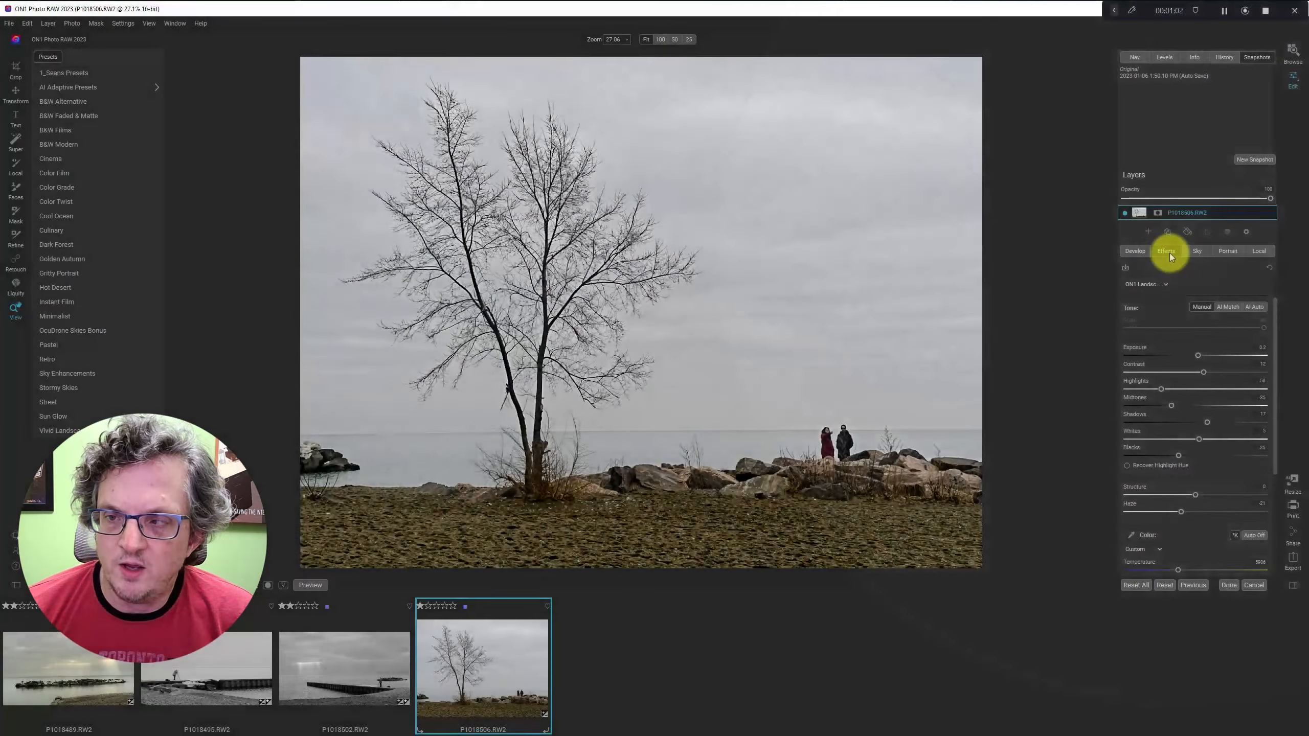
left_click(1170, 253)
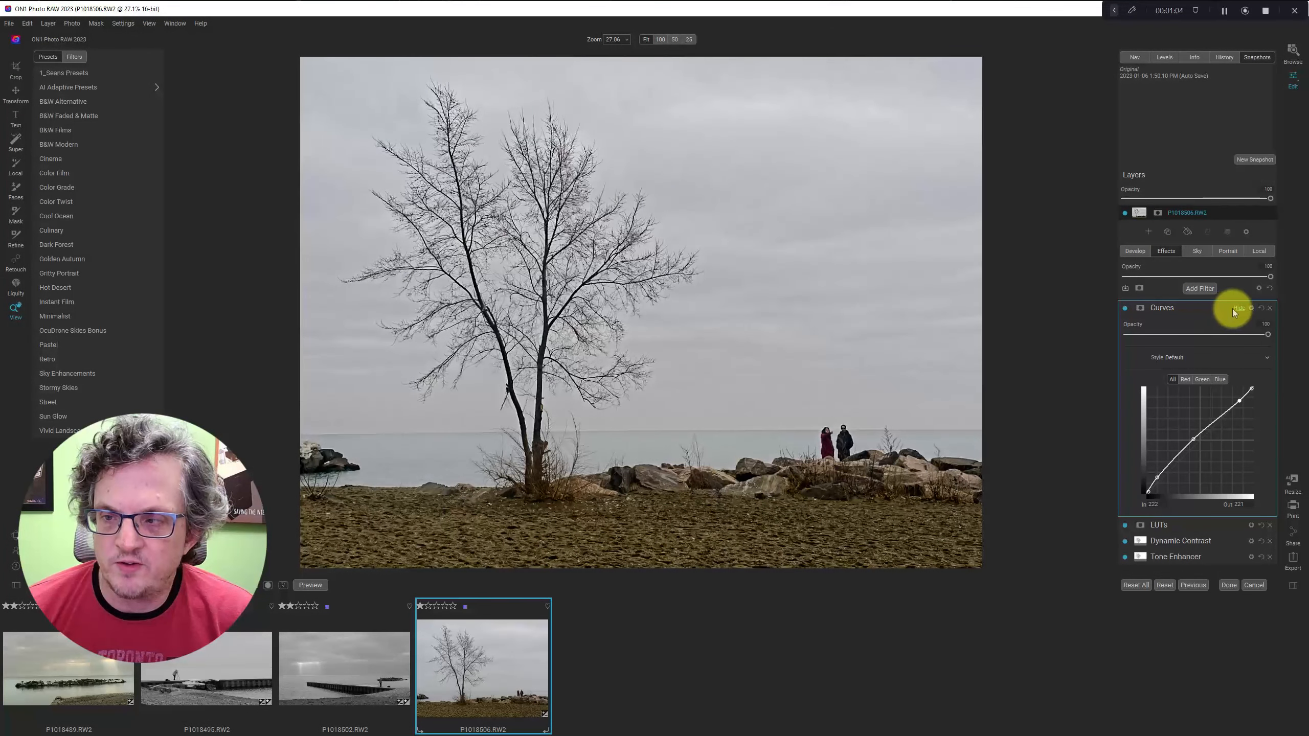
left_click(1234, 309)
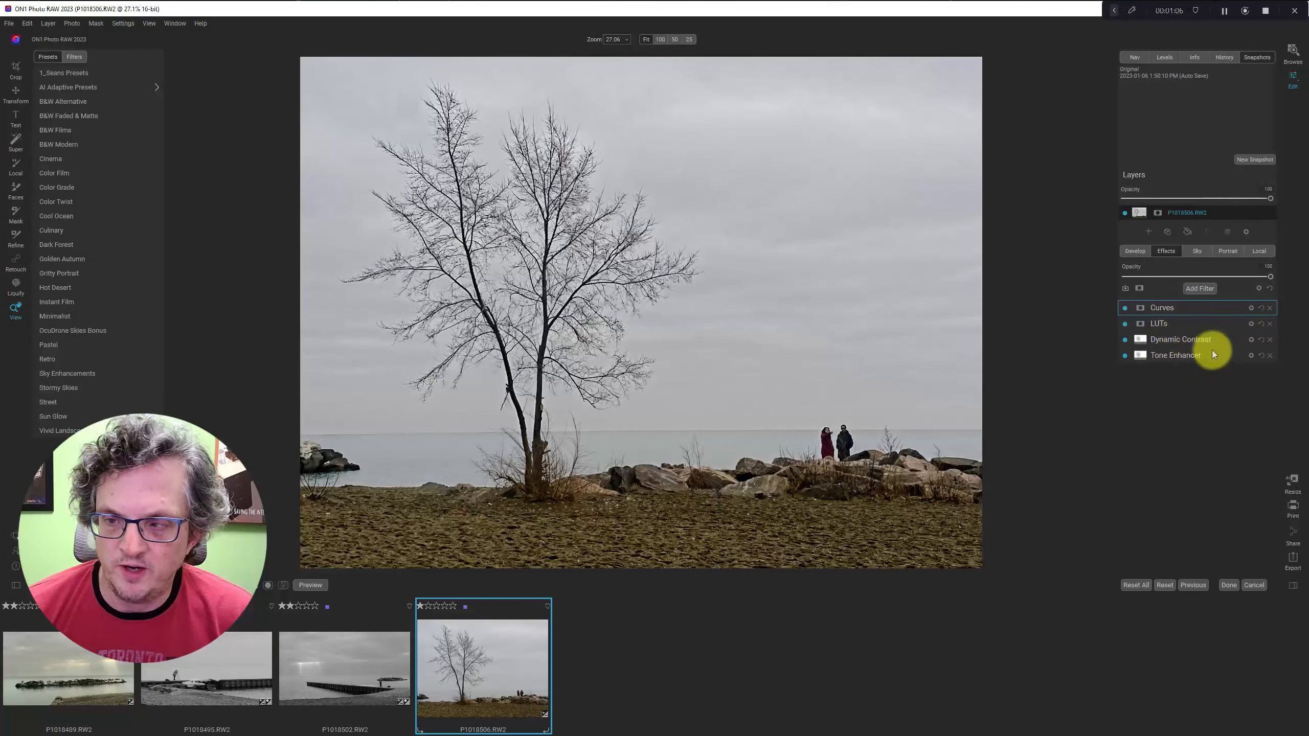
left_click(1264, 254)
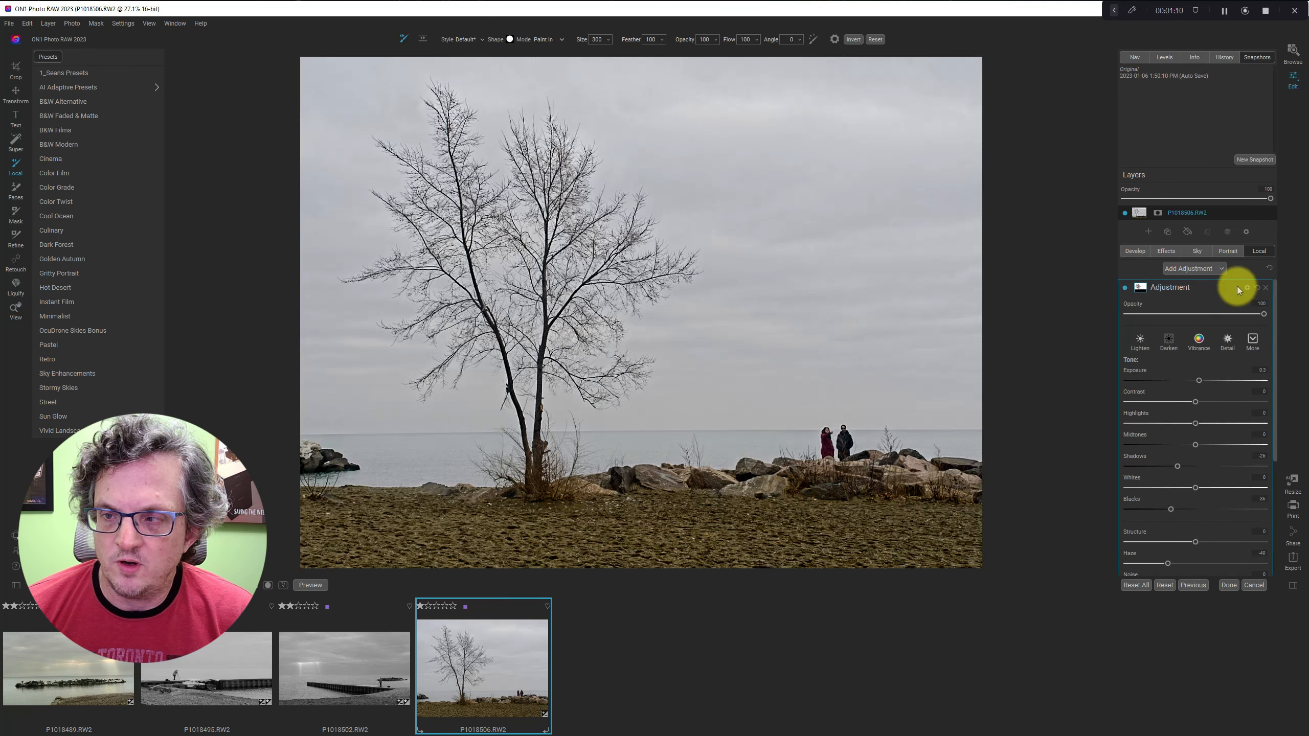
left_click(1238, 286)
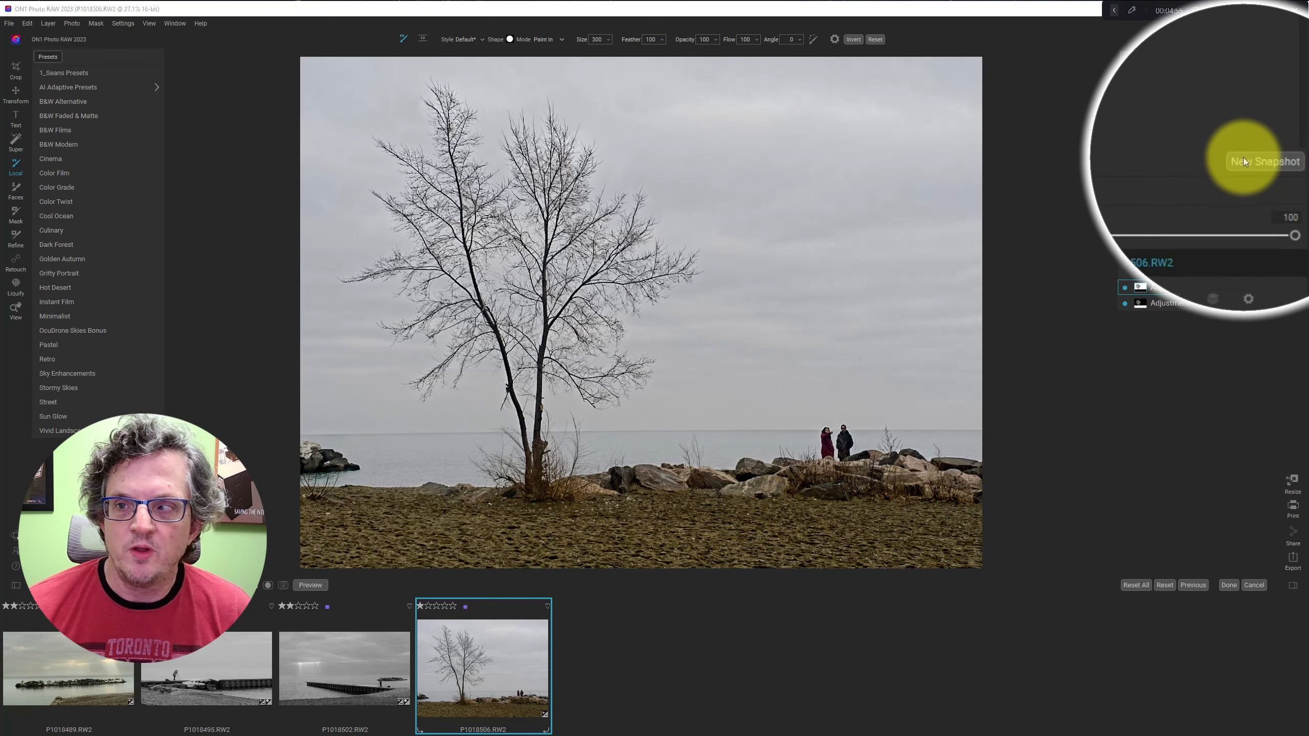
Save the current edit as a new snapshot named "color".
left_click(1244, 160)
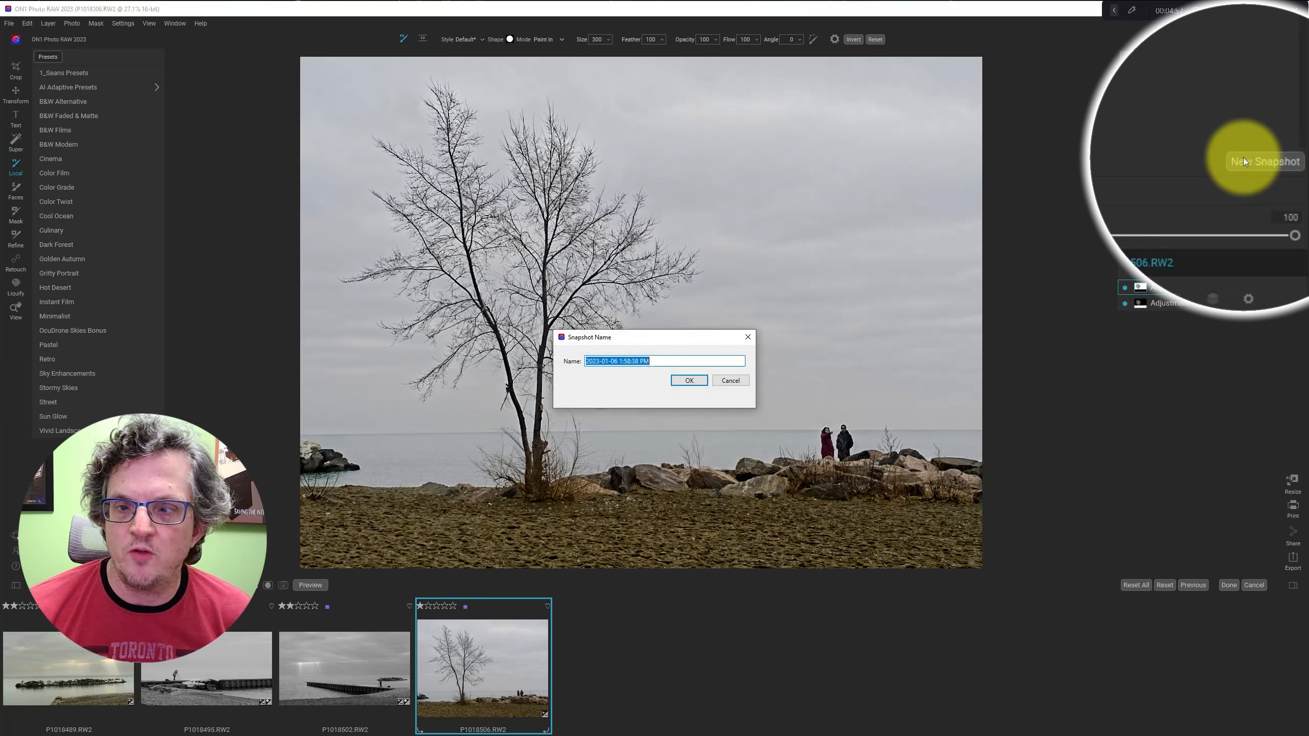
type("color")
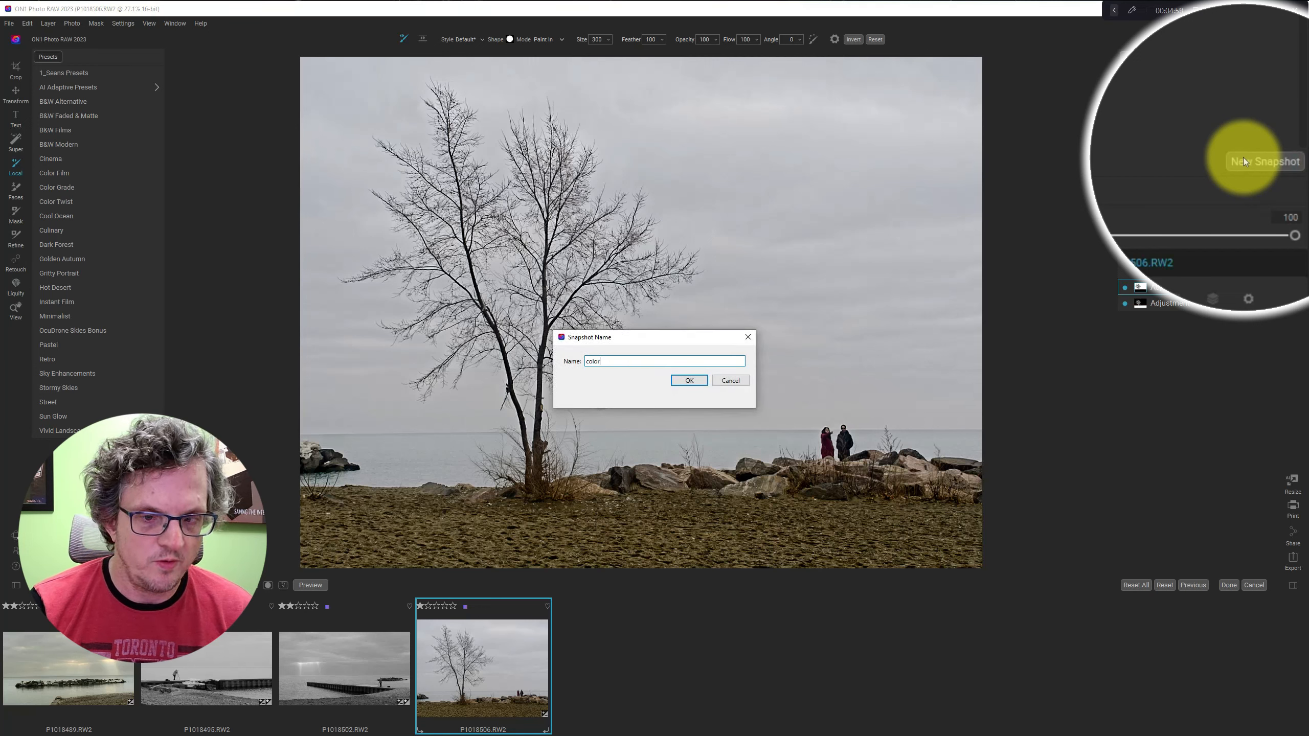
left_click(690, 381)
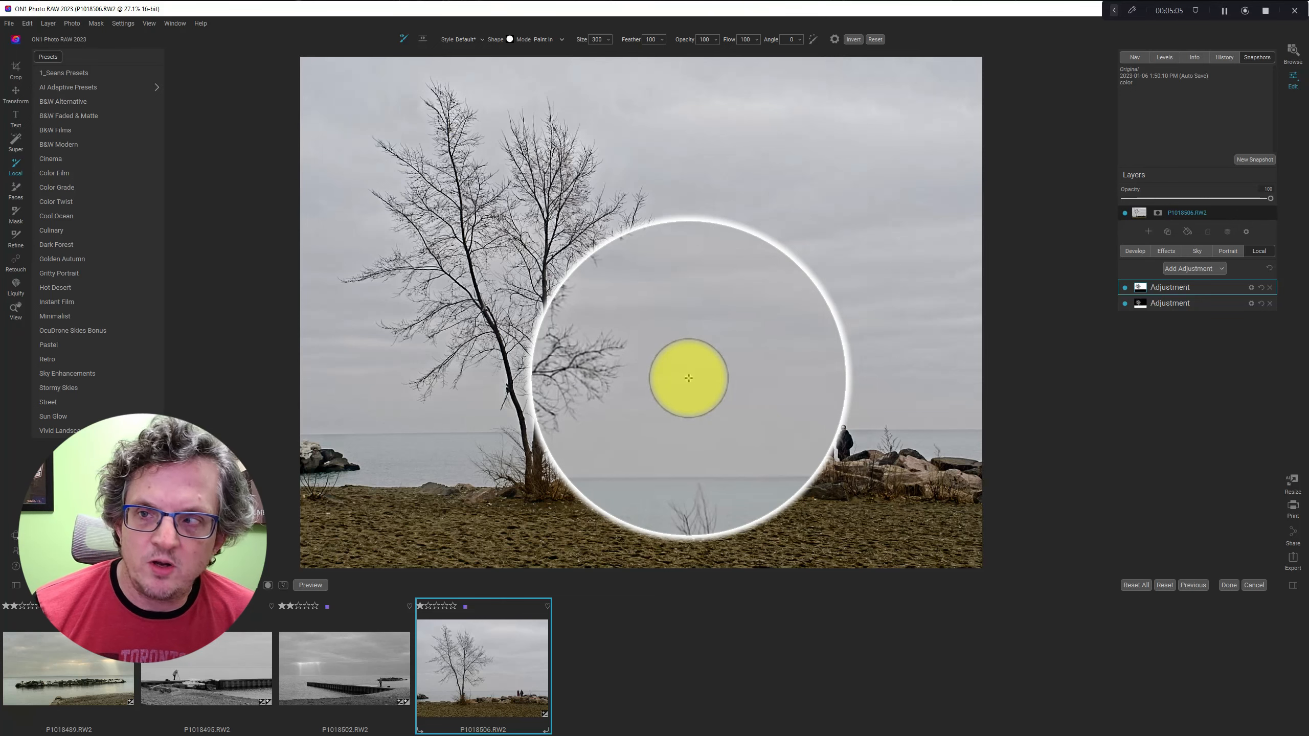
Load the Original snapshot to compare the unedited photo, and return to the "color" snapshot.
left_click(1135, 69)
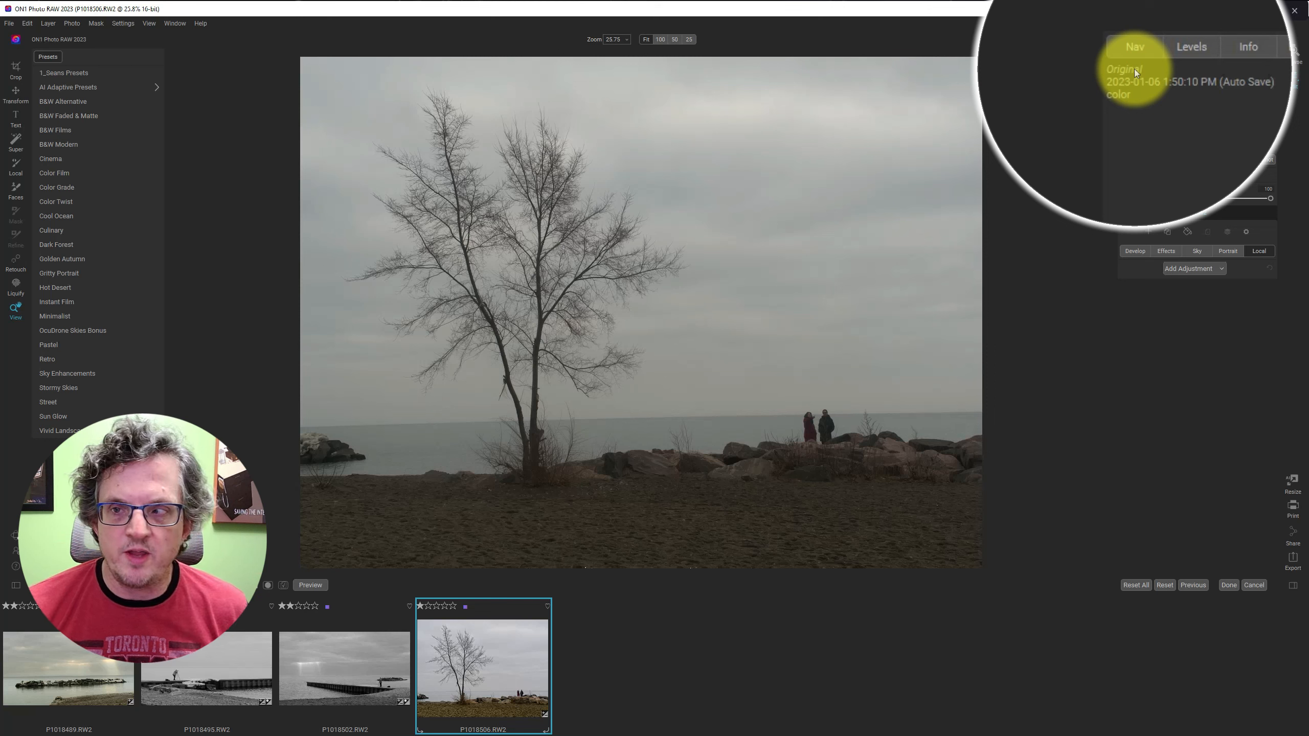
left_click(1131, 81)
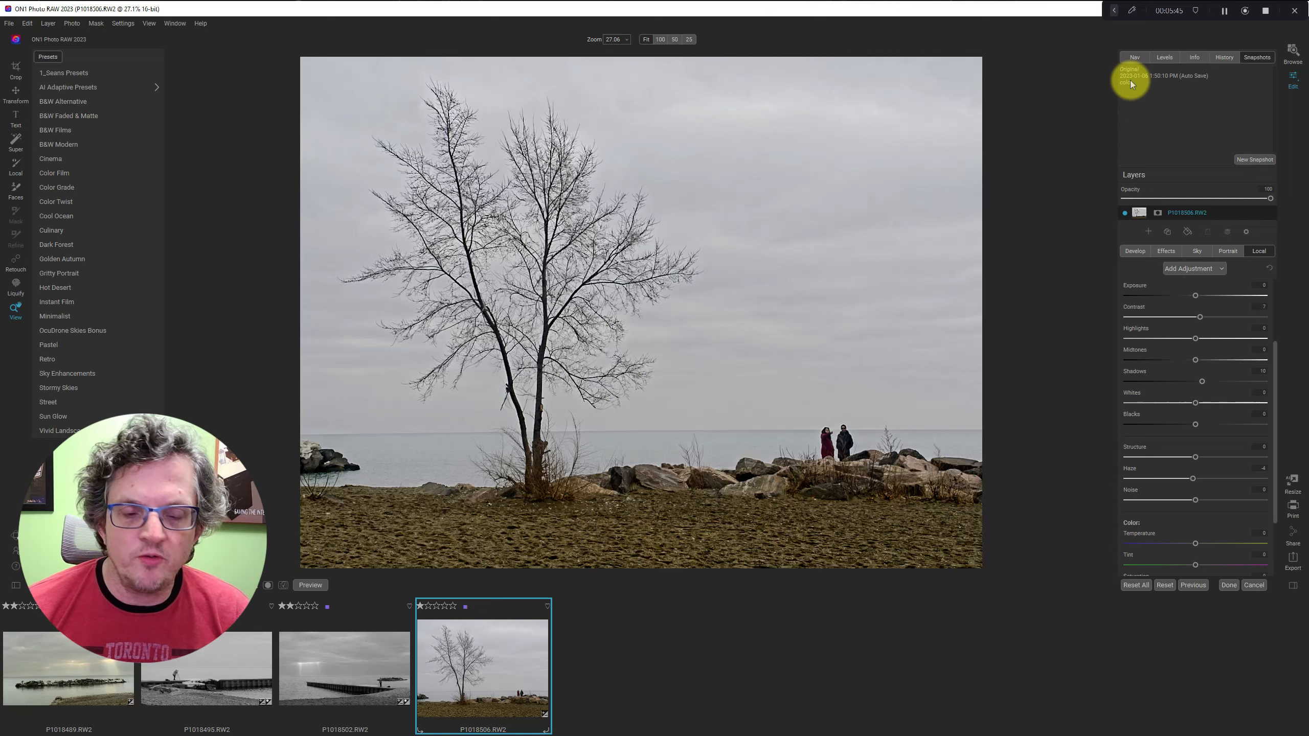
Add a Black & White effect filter with automatic color response and place it below the Tone Enhancer filter.
scroll(1247, 389, "up", 3)
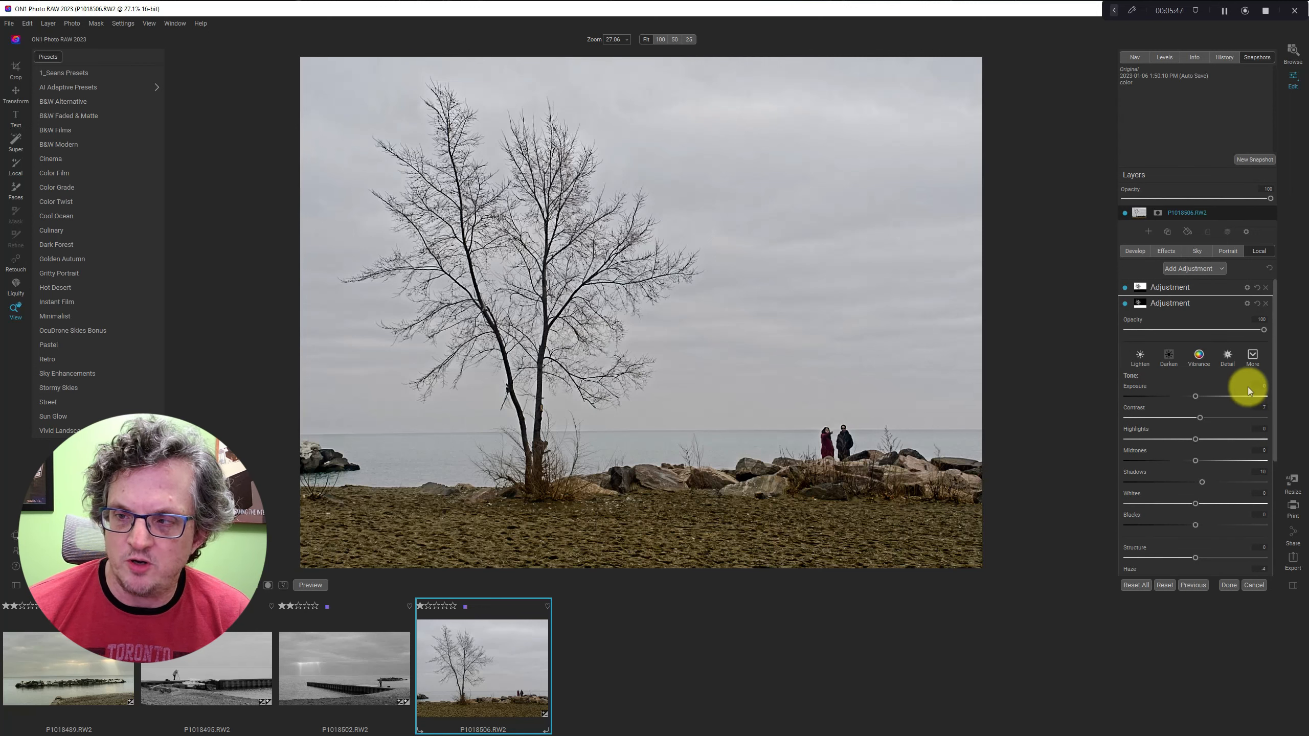
left_click(1200, 268)
left_click(1168, 250)
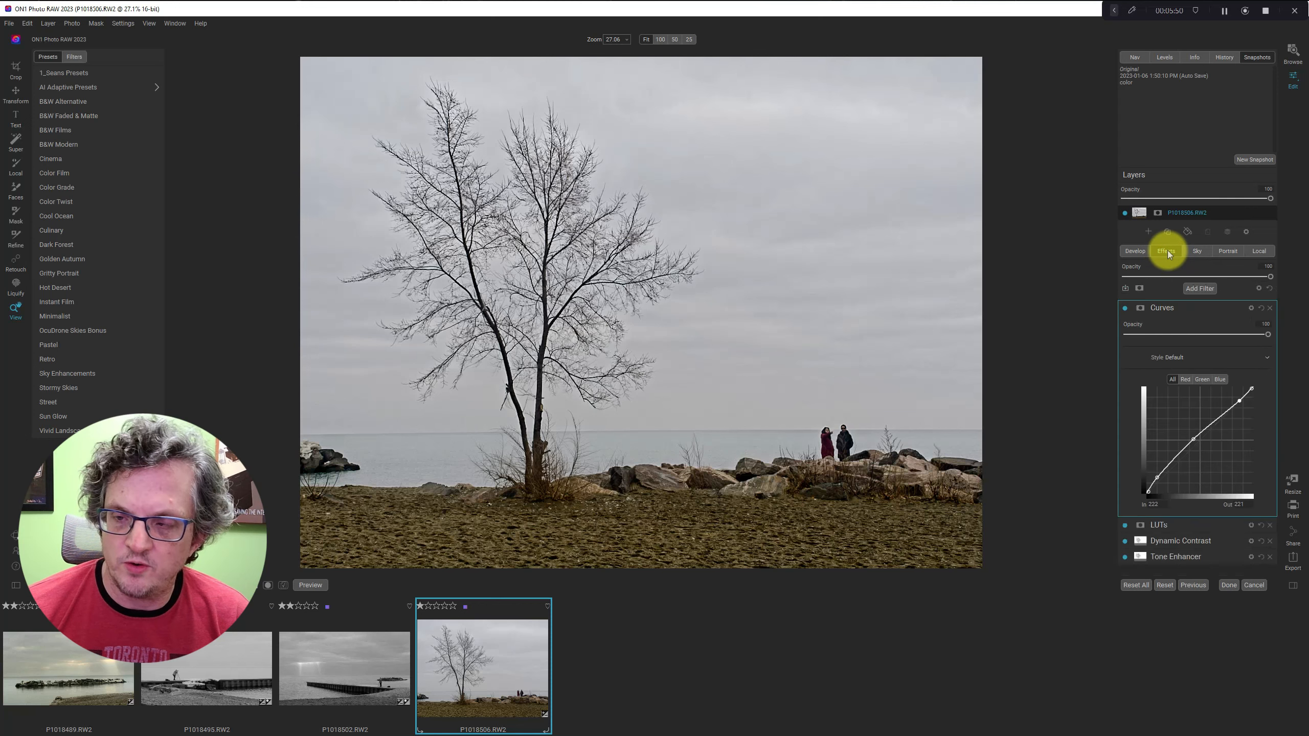
left_click(1168, 308)
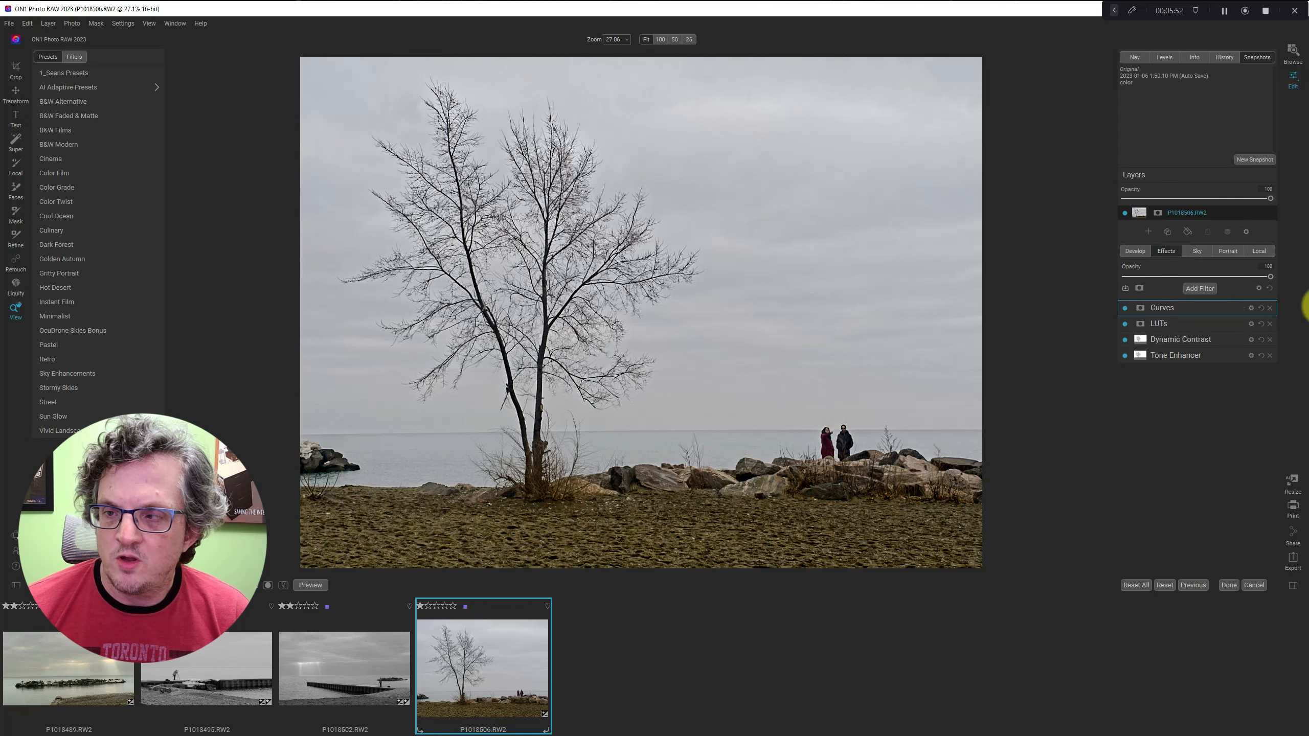
left_click(1200, 288)
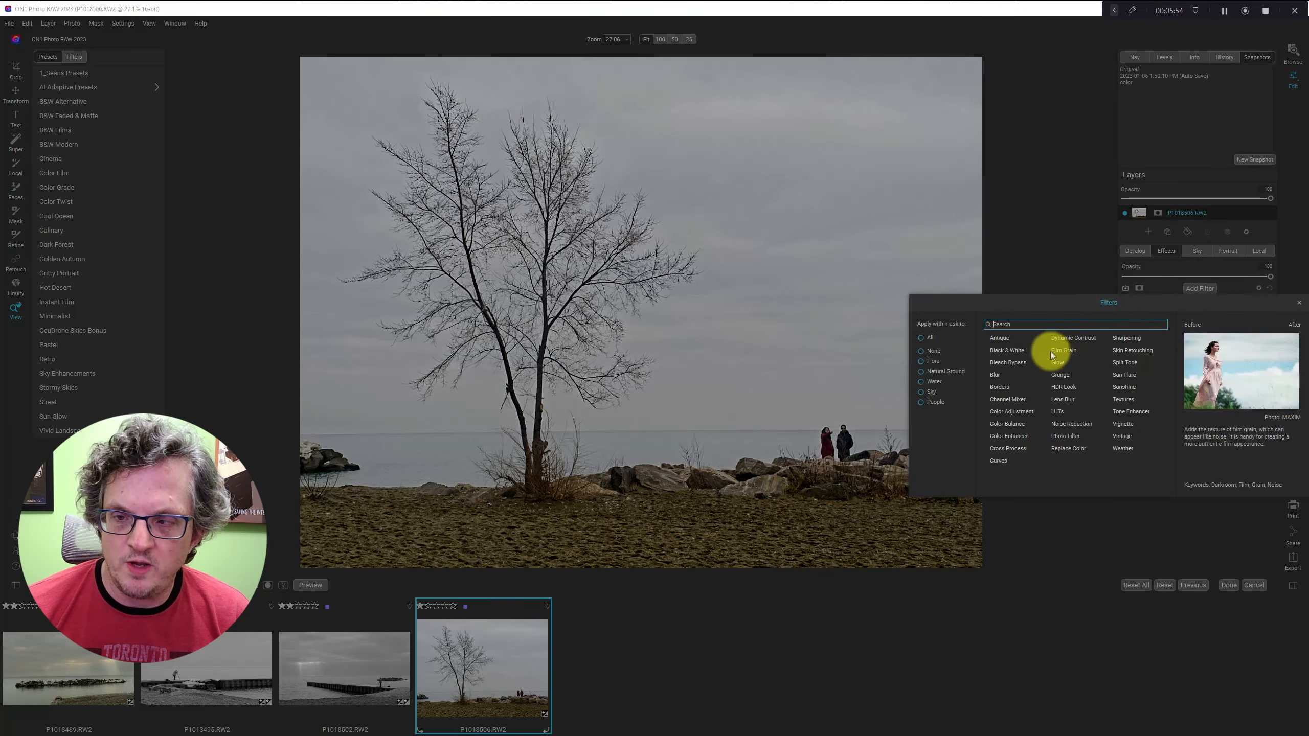
left_click(1010, 351)
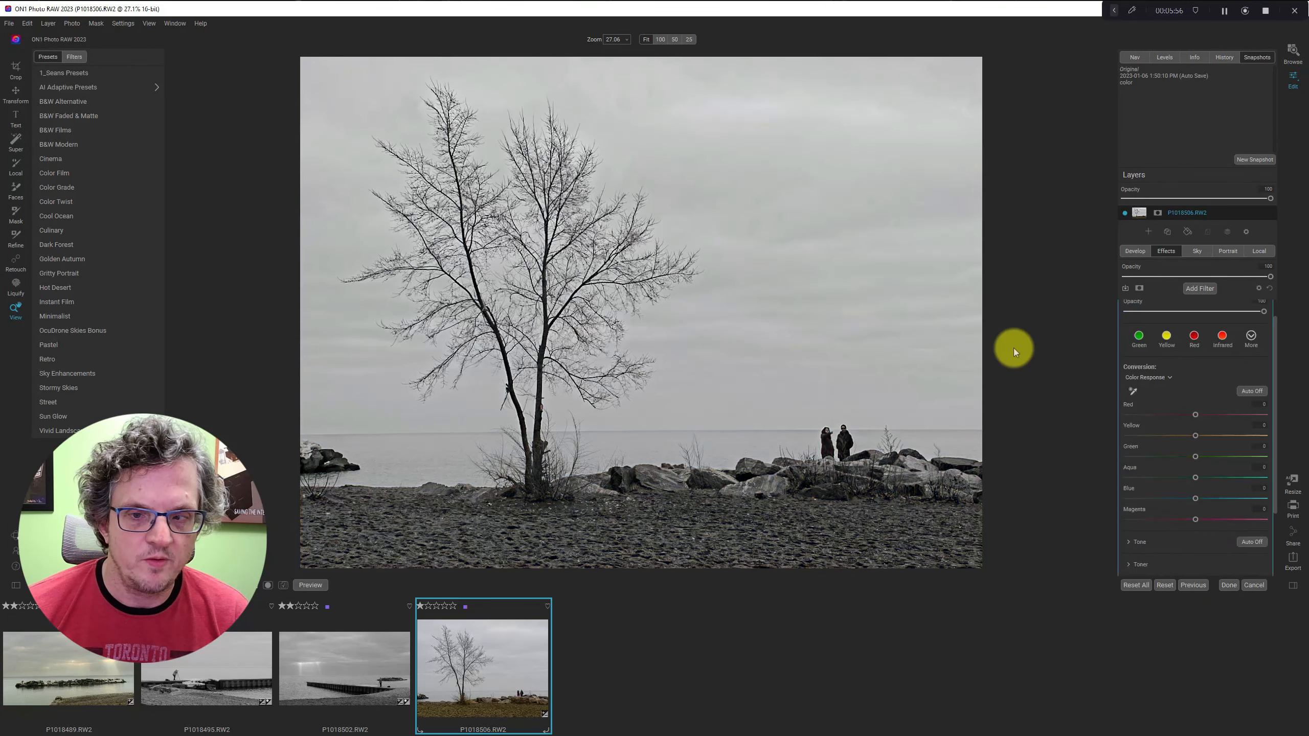
scroll(1237, 351, "up", 1)
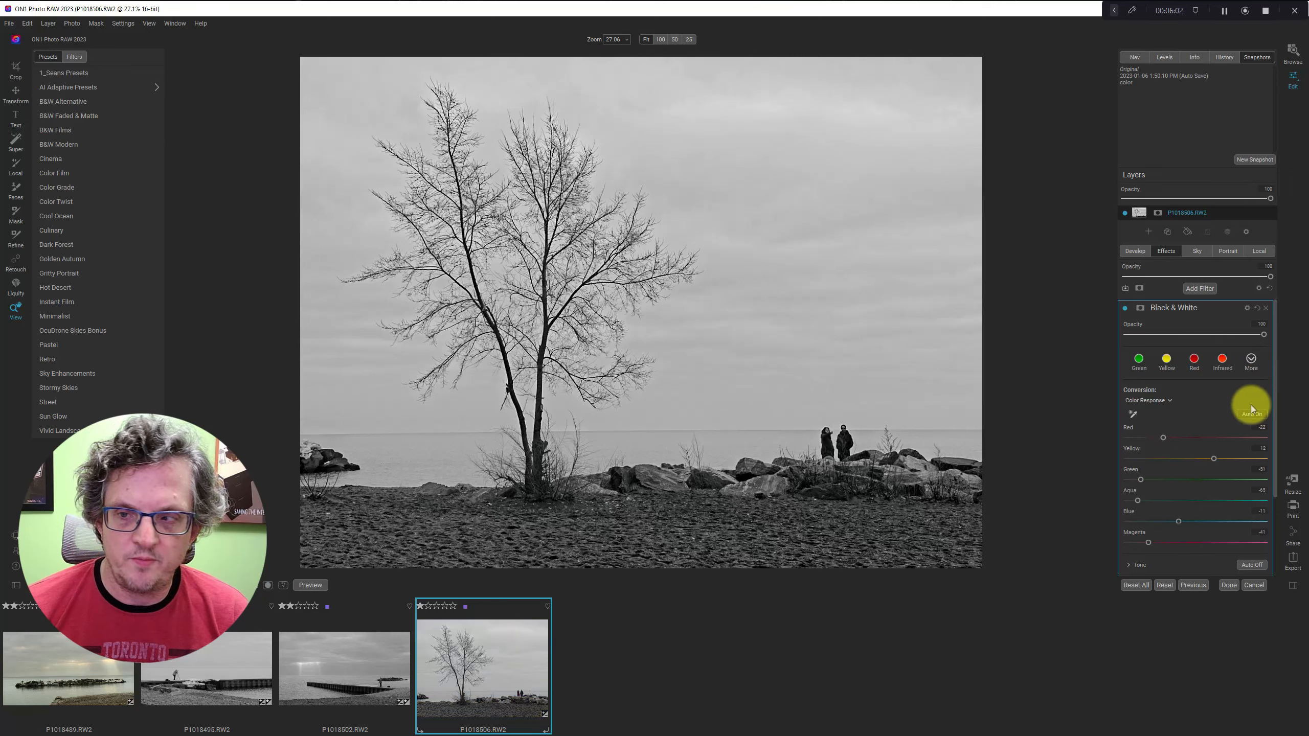
left_click_drag(1205, 307, 1201, 380)
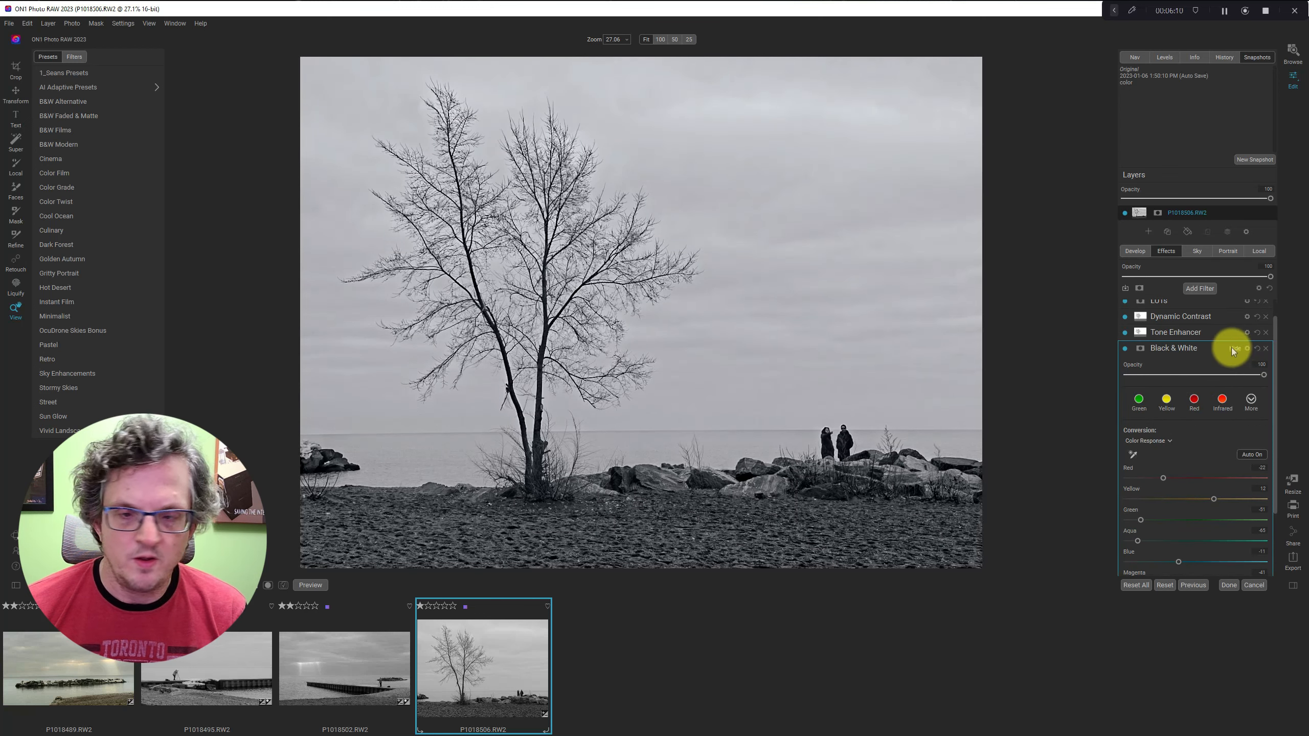
left_click(1231, 348)
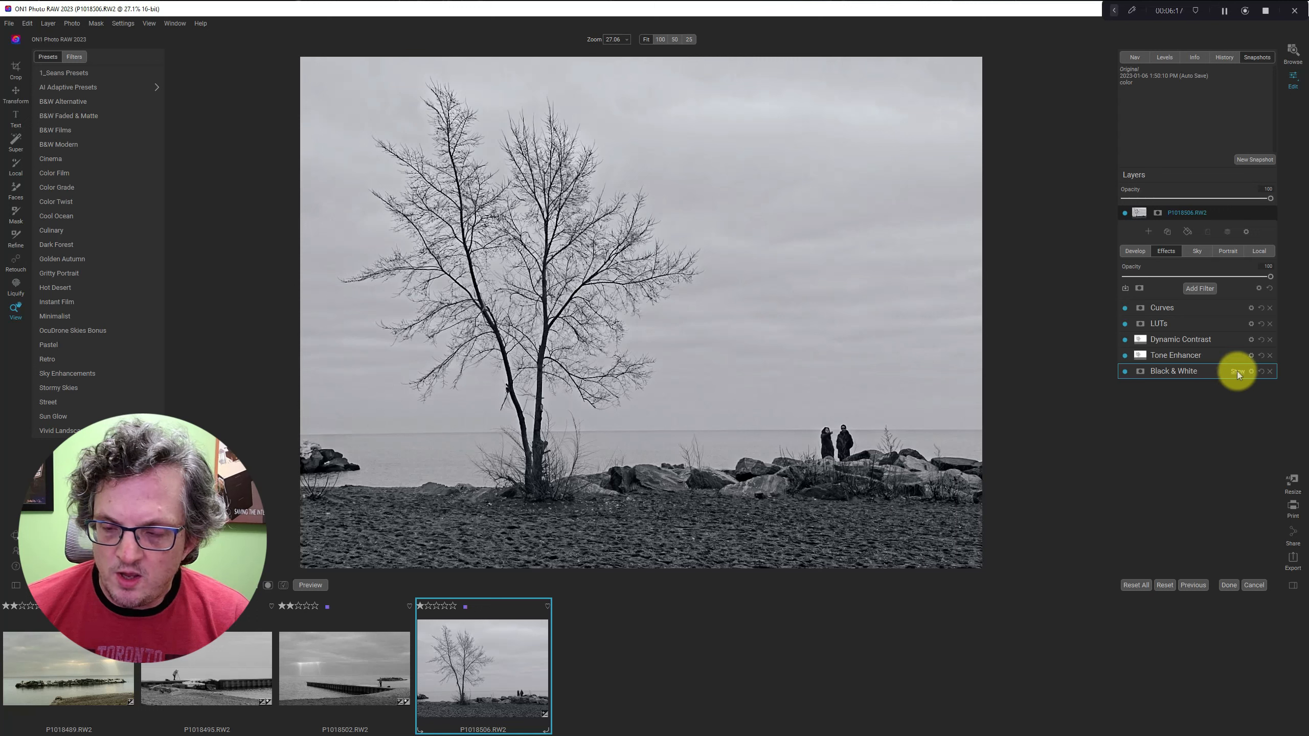
Raise the Shadows and slightly lower the Blacks in the Black & White filter's tone settings.
left_click(1238, 371)
scroll(1203, 400, "down", 4)
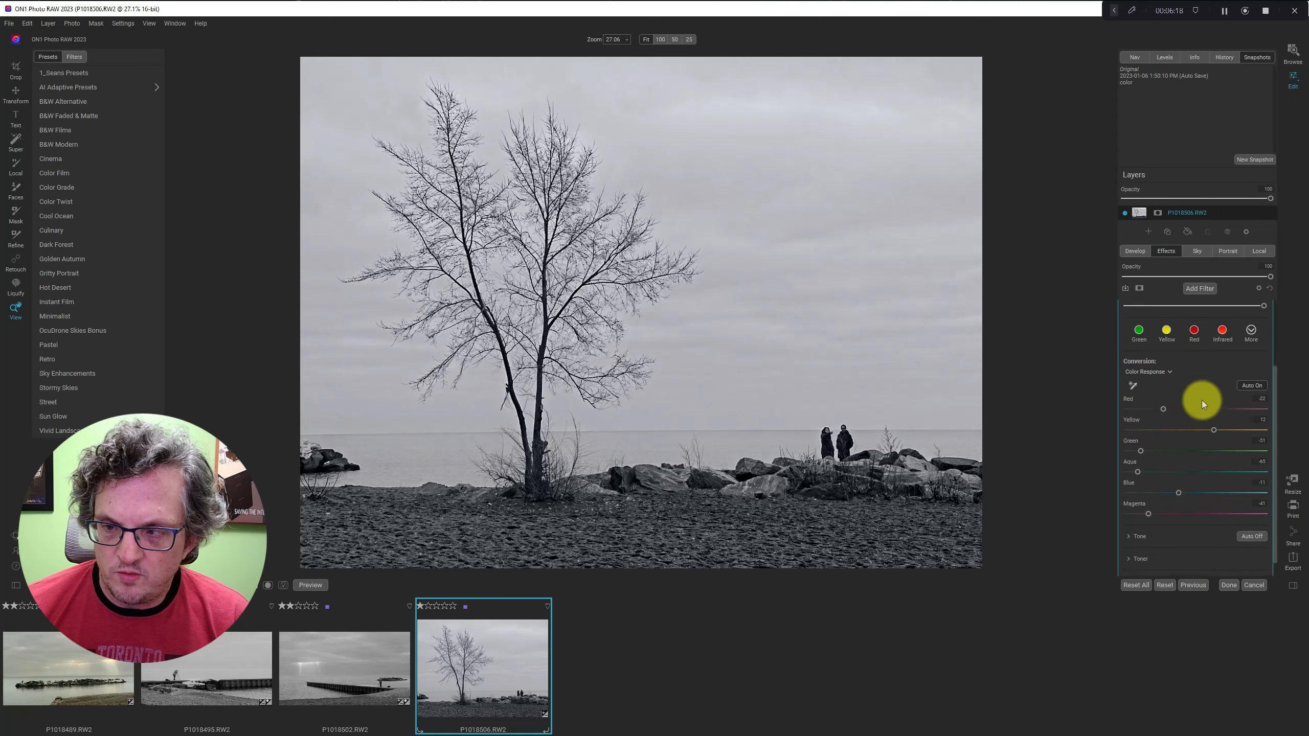
left_click(1133, 515)
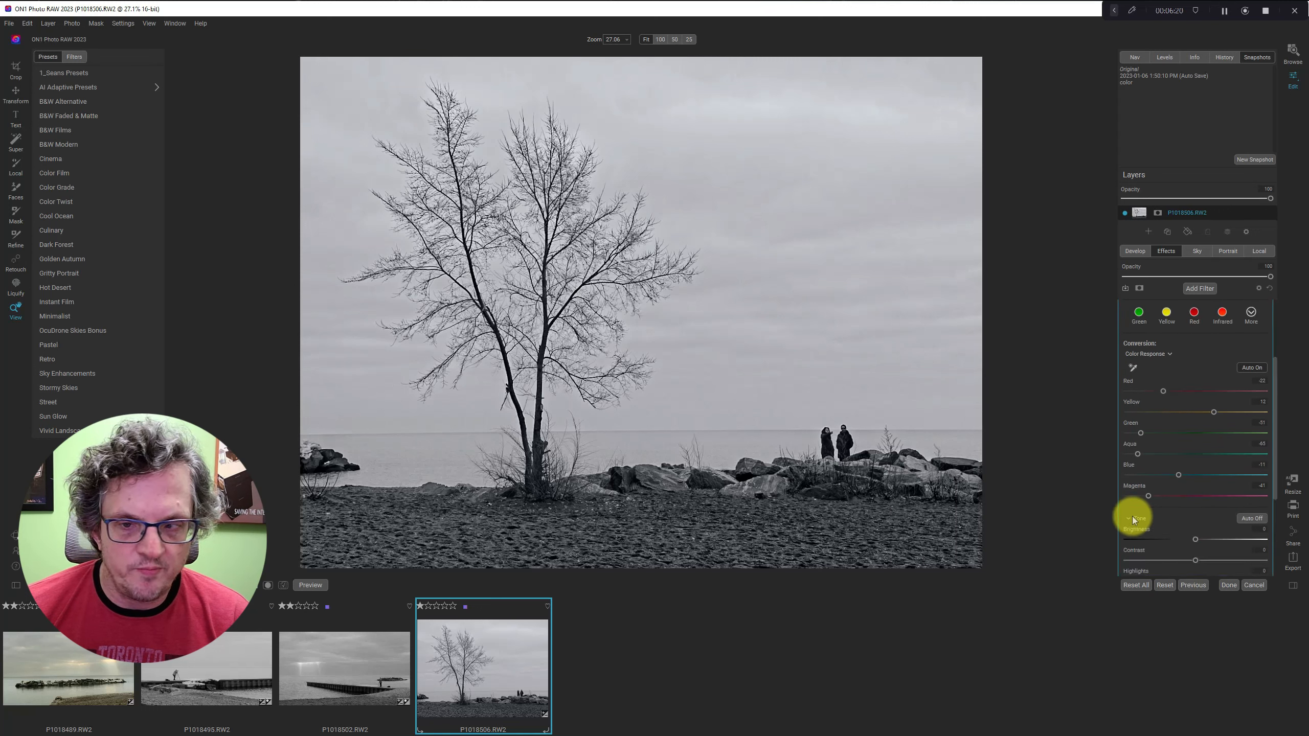
scroll(1165, 517, "down", 1)
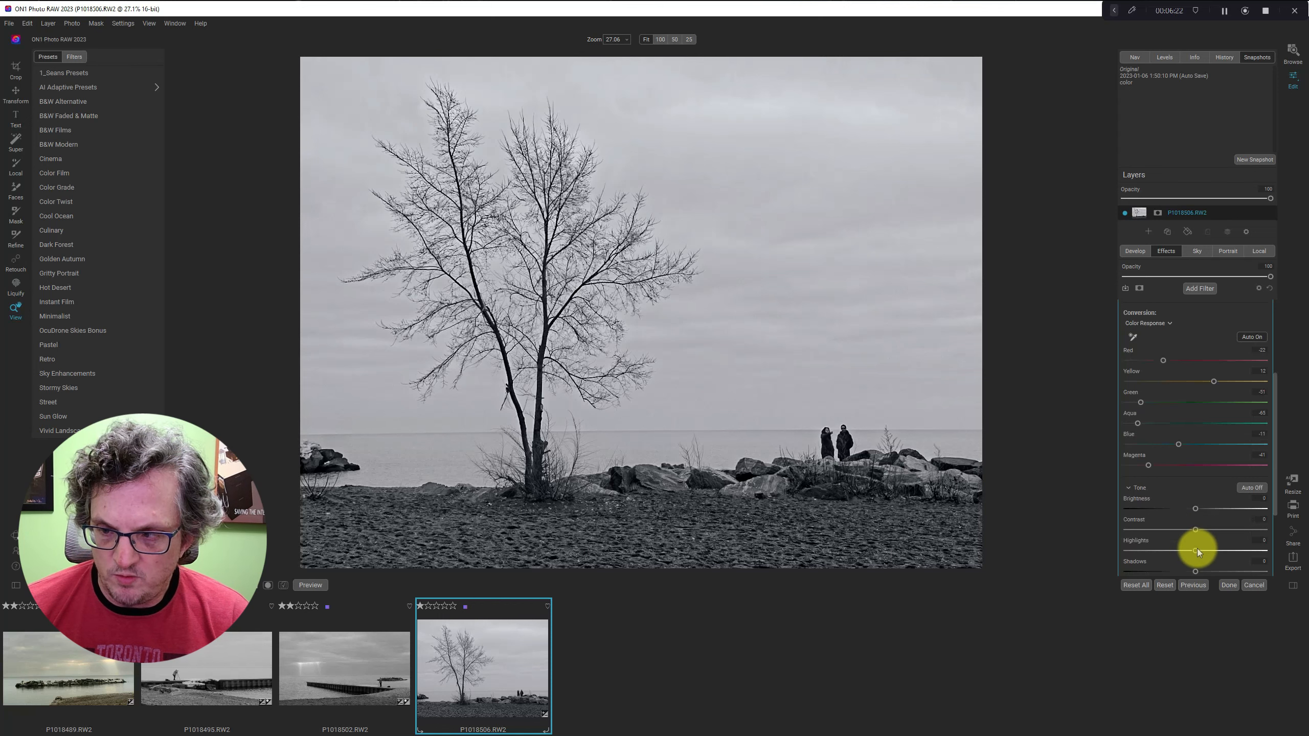
scroll(1196, 548, "down", 2)
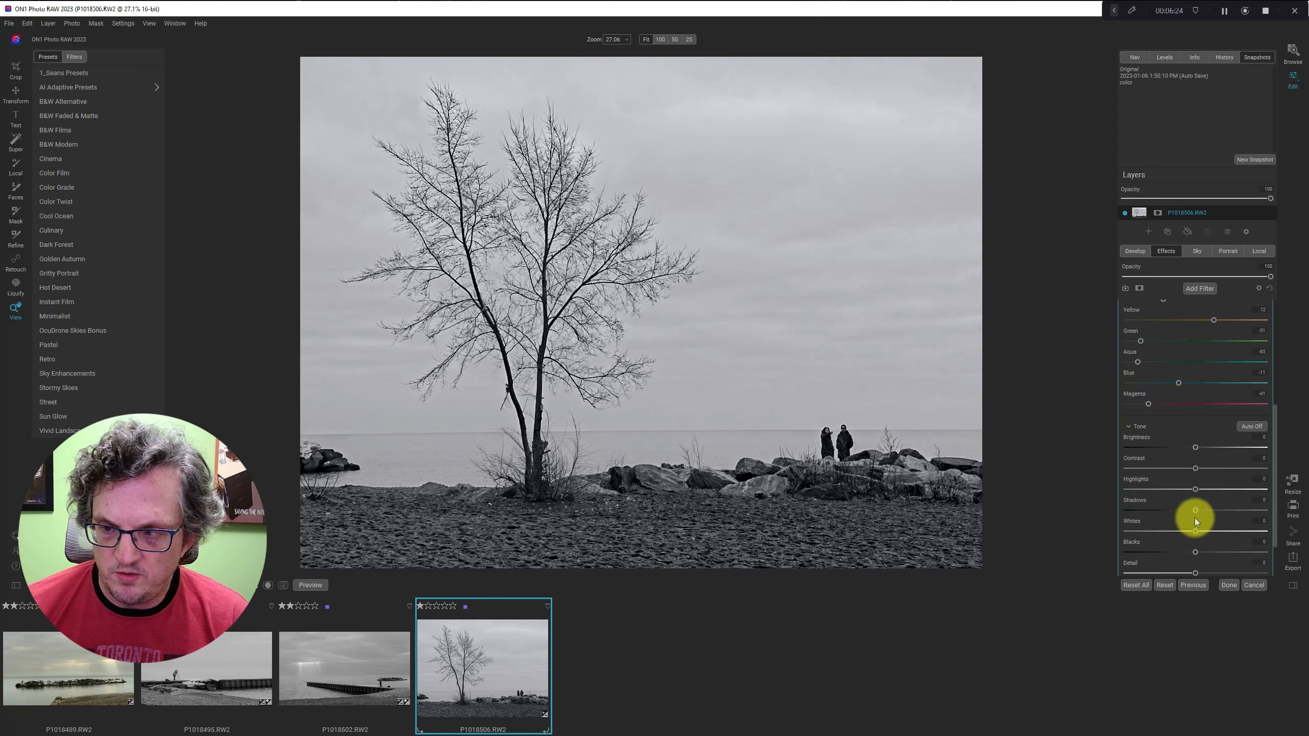
left_click_drag(1195, 511, 1213, 510)
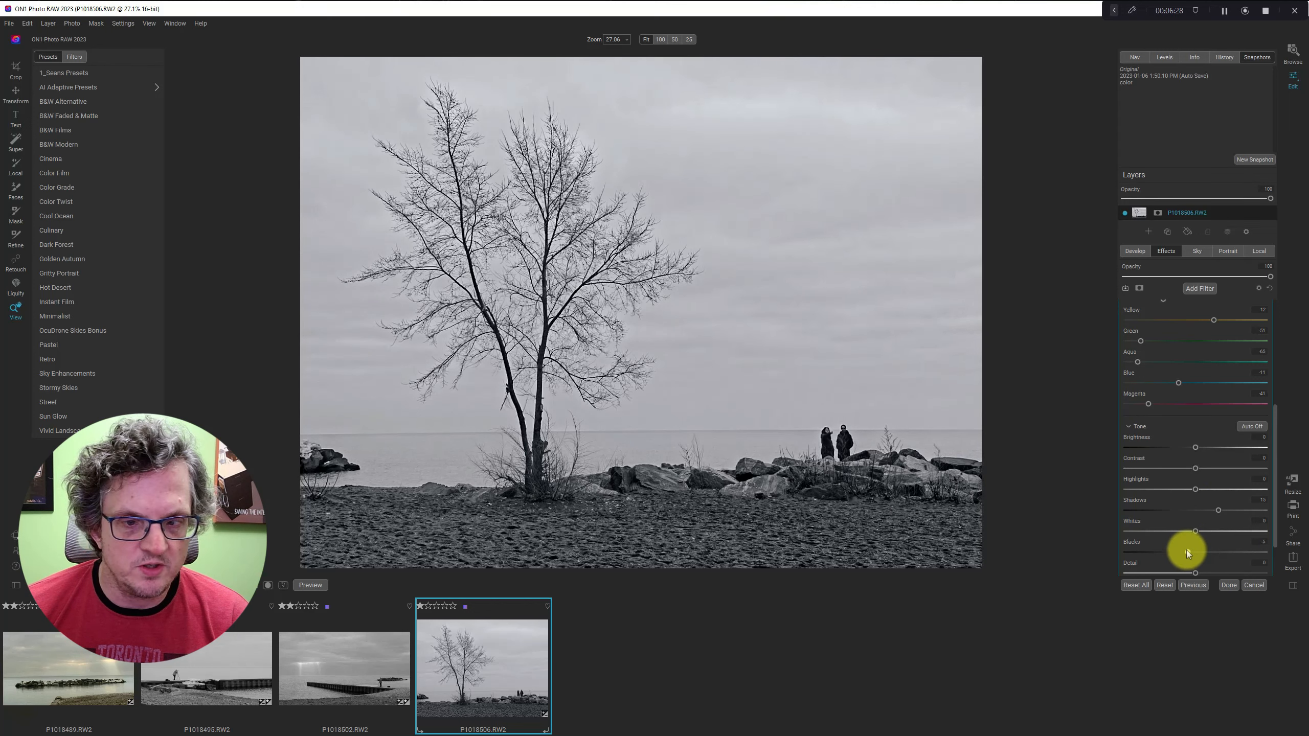
scroll(1201, 489, "up", 7)
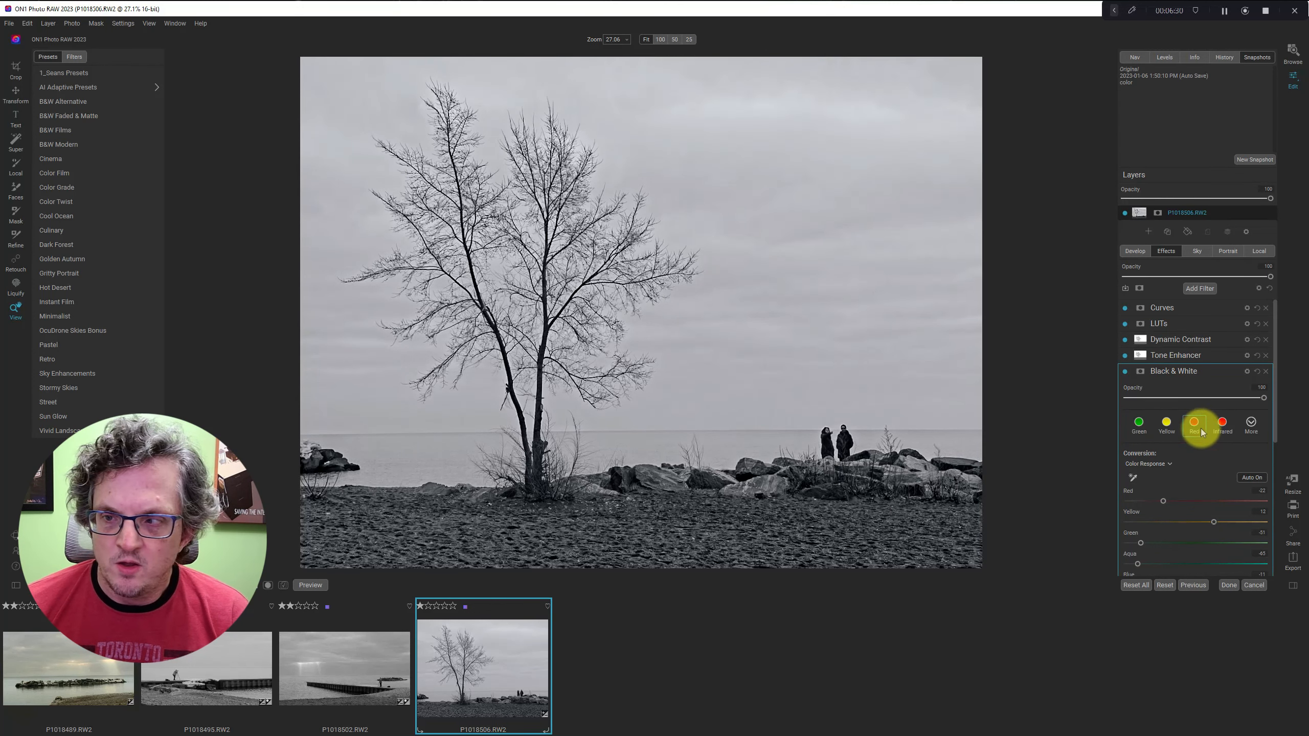
left_click(1201, 372)
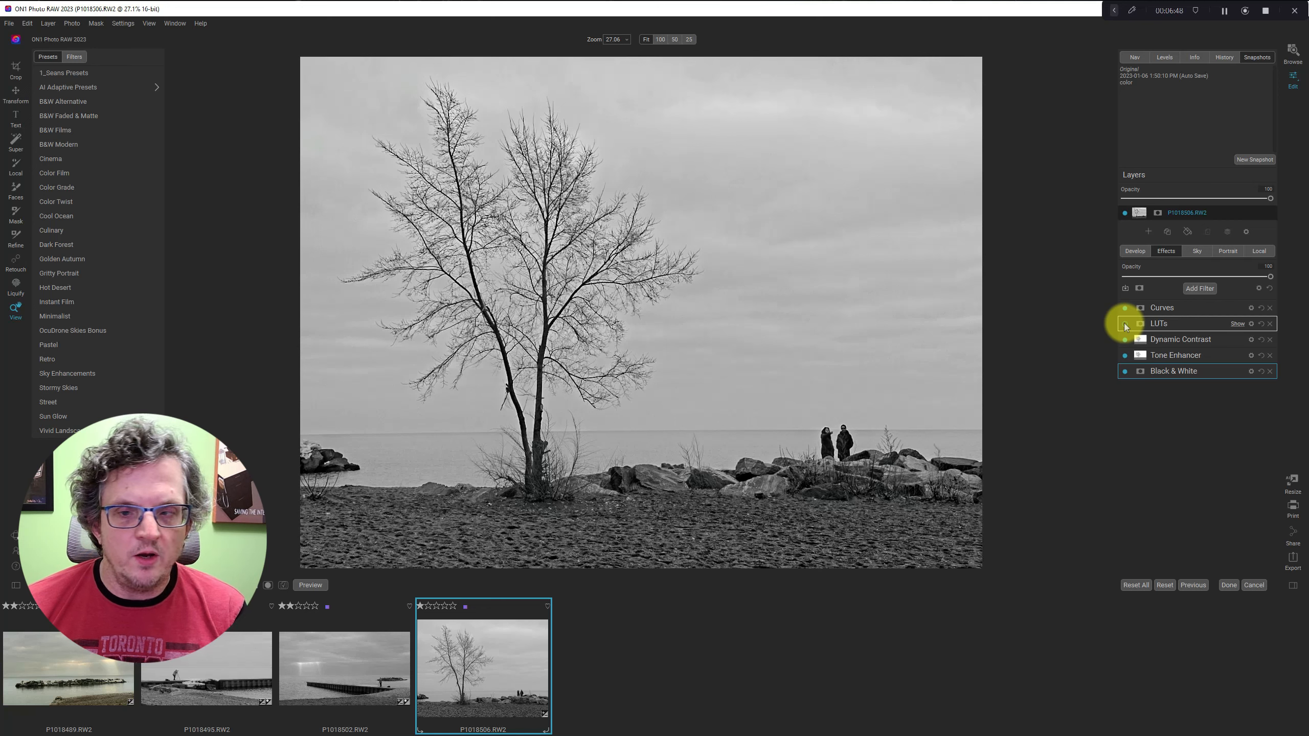
Save the monochrome edit as a new snapshot named "black and white".
left_click(1250, 158)
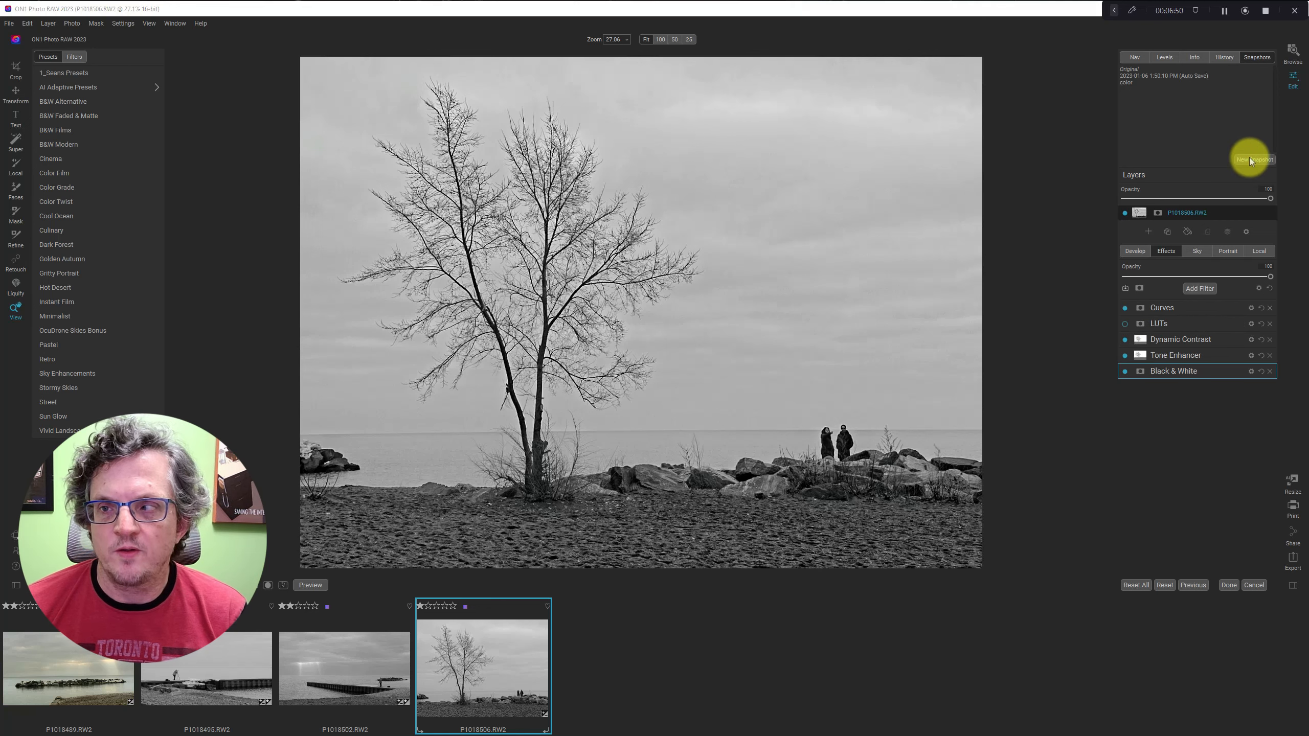
type("black")
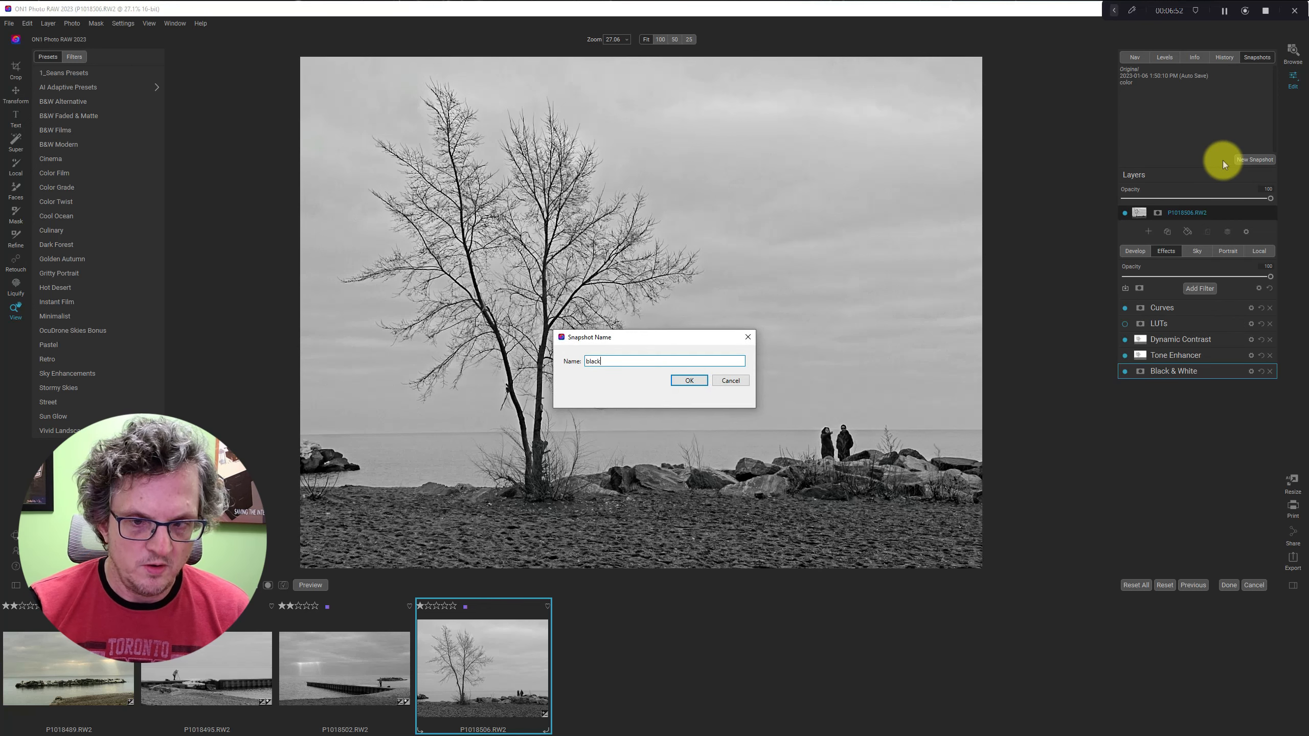
type(" and white")
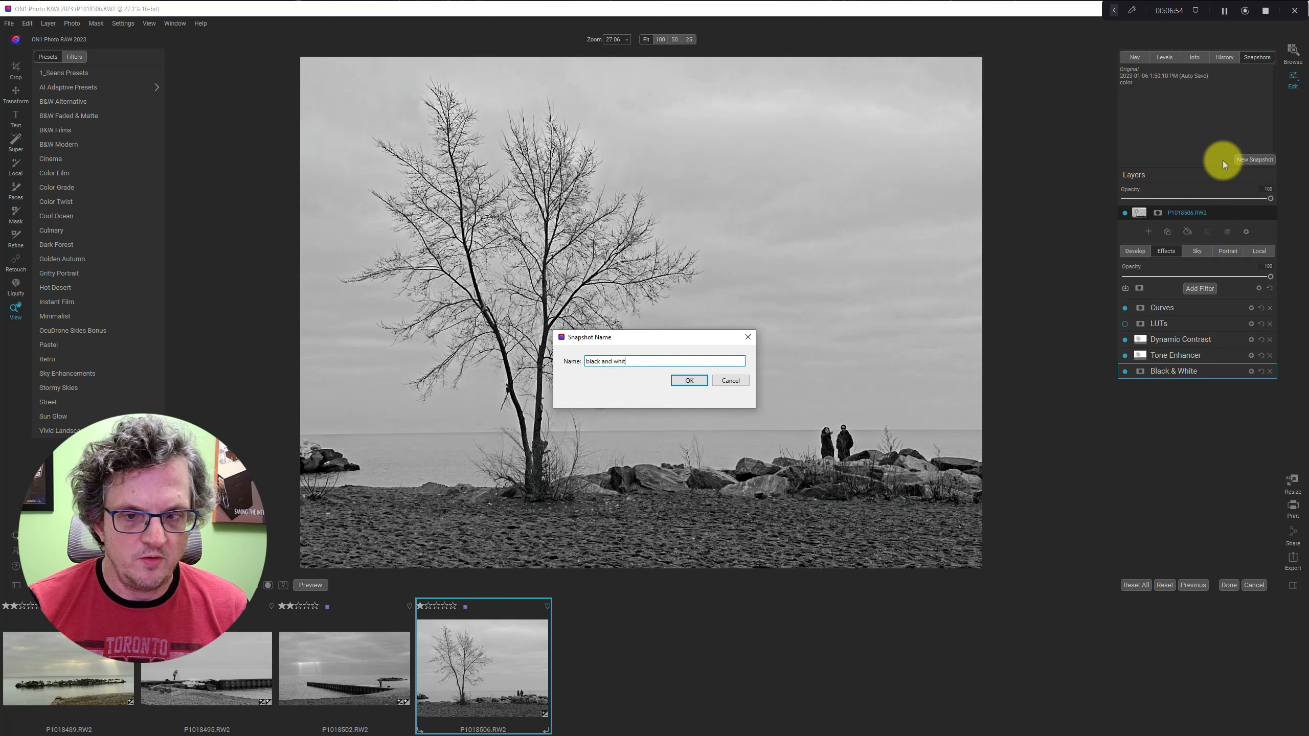
left_click(679, 380)
left_click(676, 379)
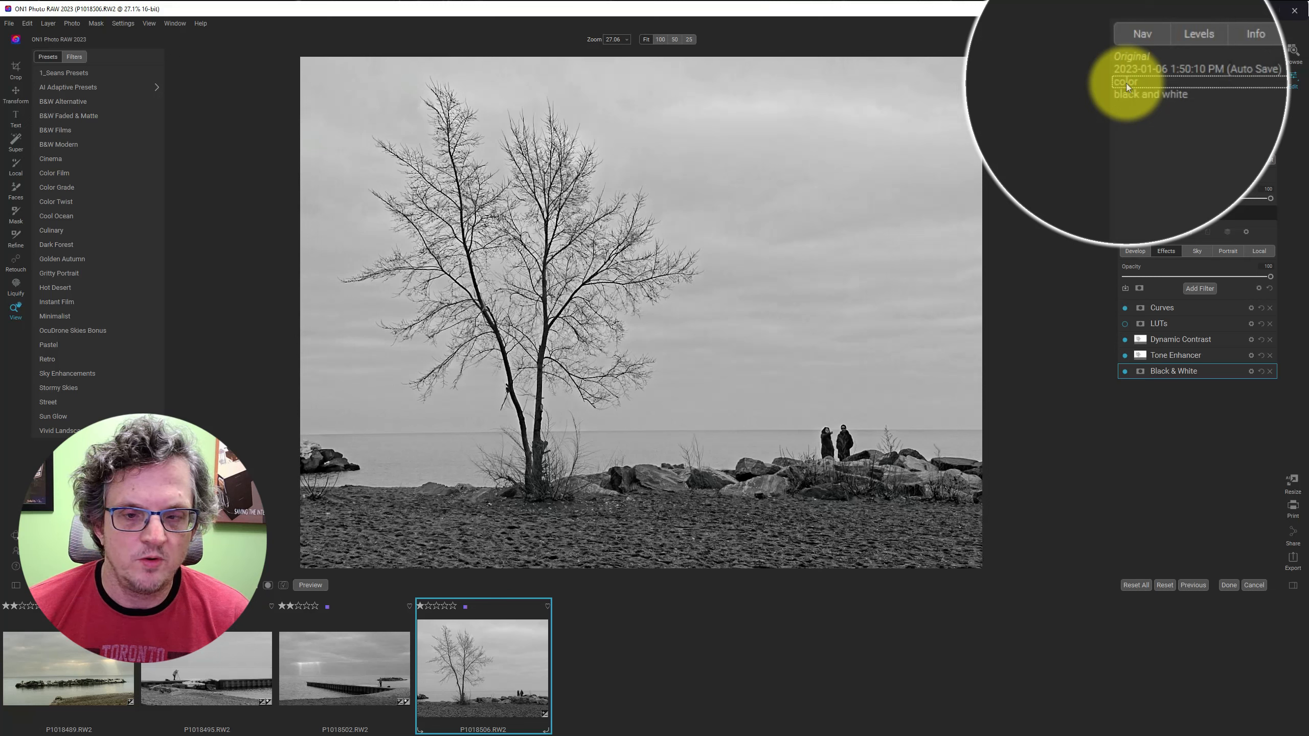
Restore the "color" snapshot and replace the sky with the OcuDrone style of Sky Swap AI.
left_click(1126, 83)
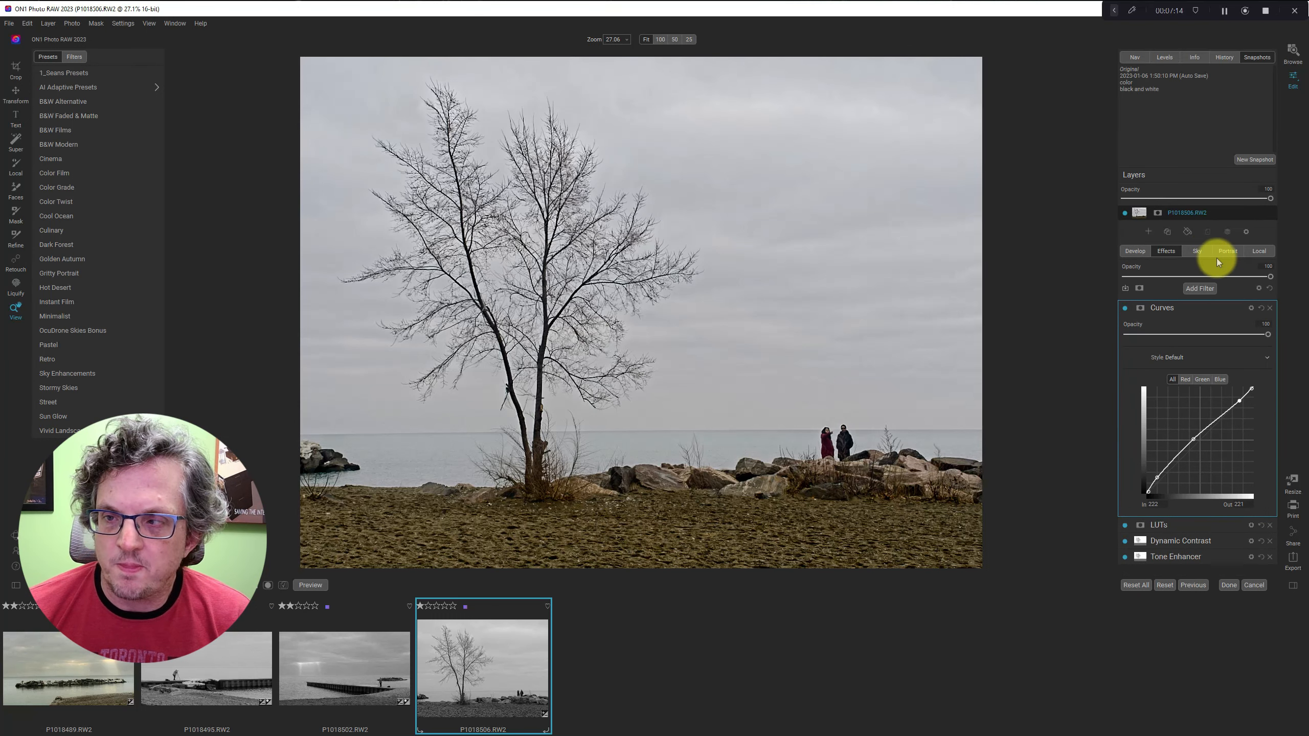
left_click(1197, 252)
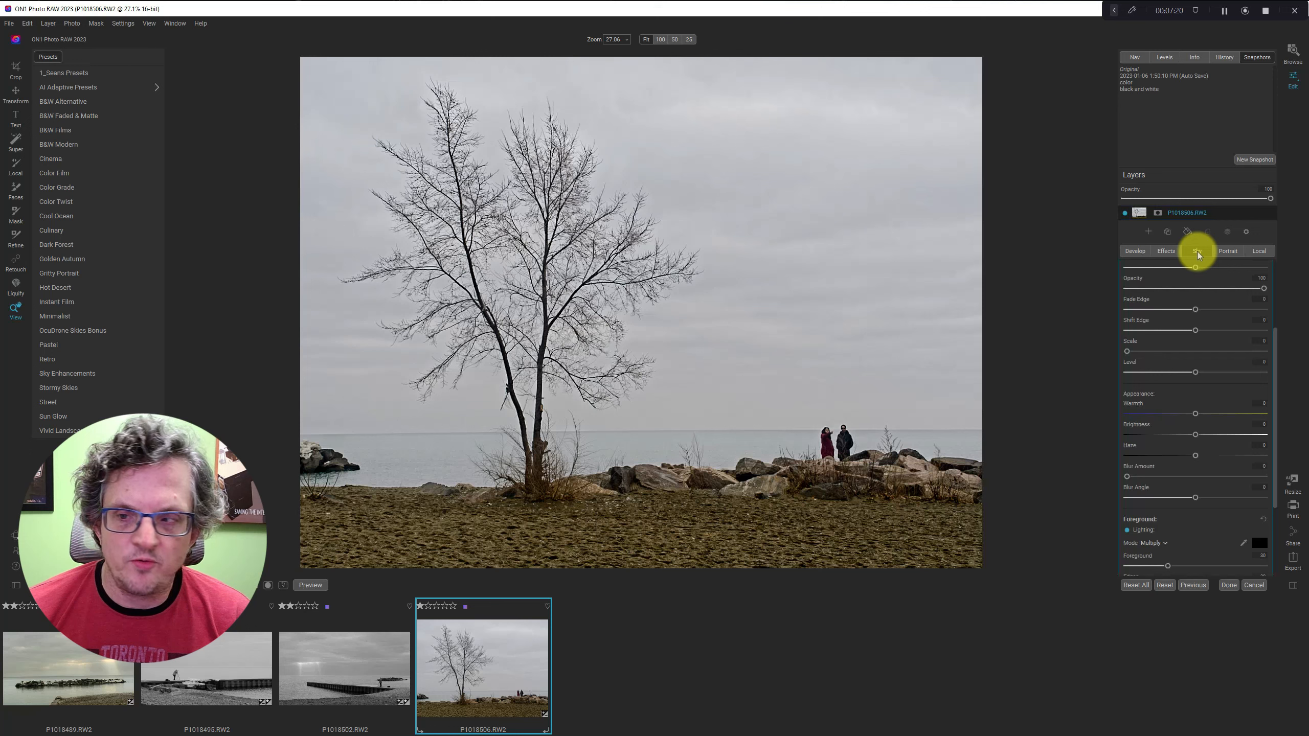
scroll(1240, 351, "up", 3)
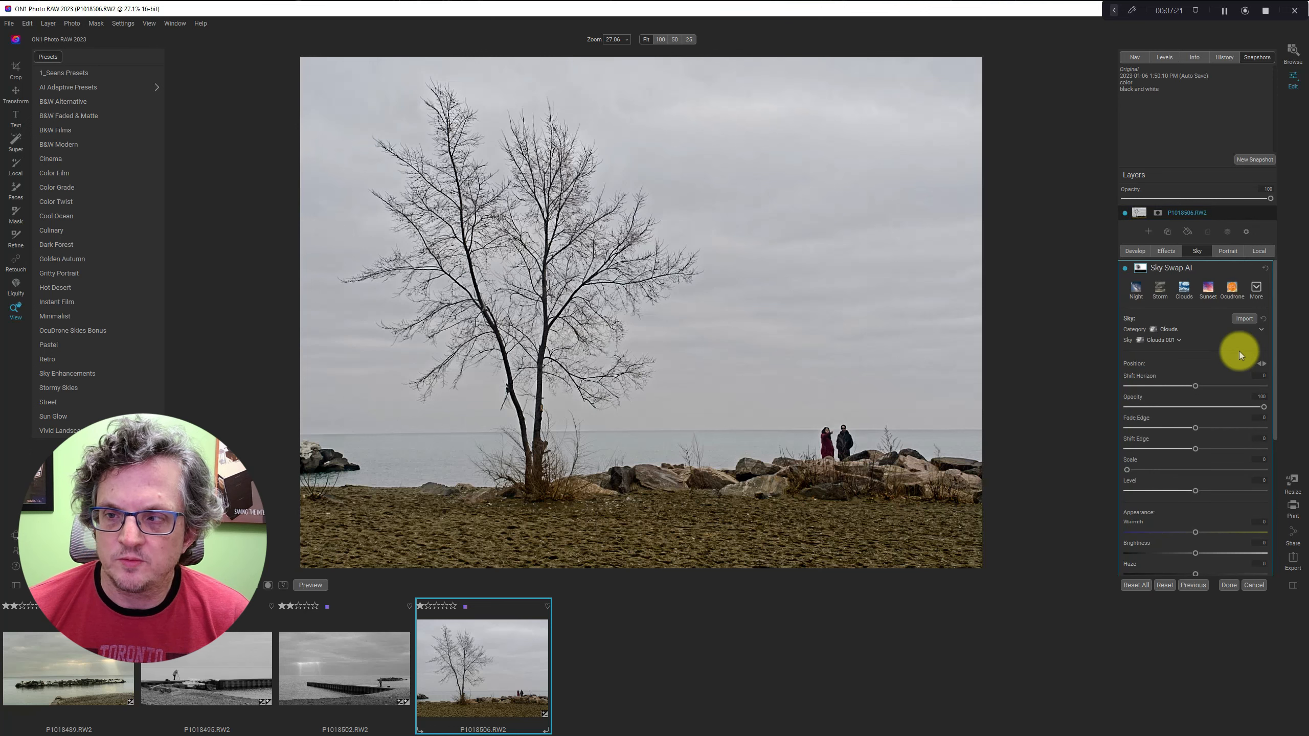
left_click(1258, 291)
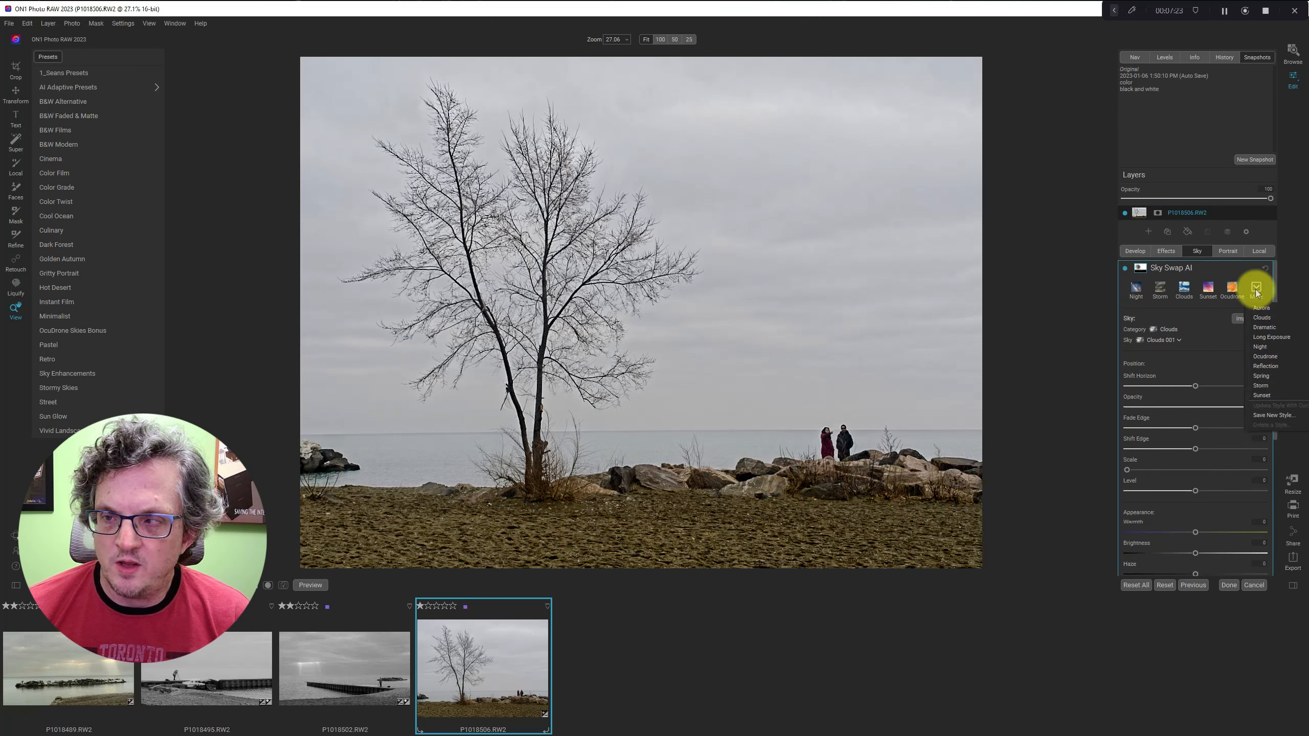
left_click(1271, 356)
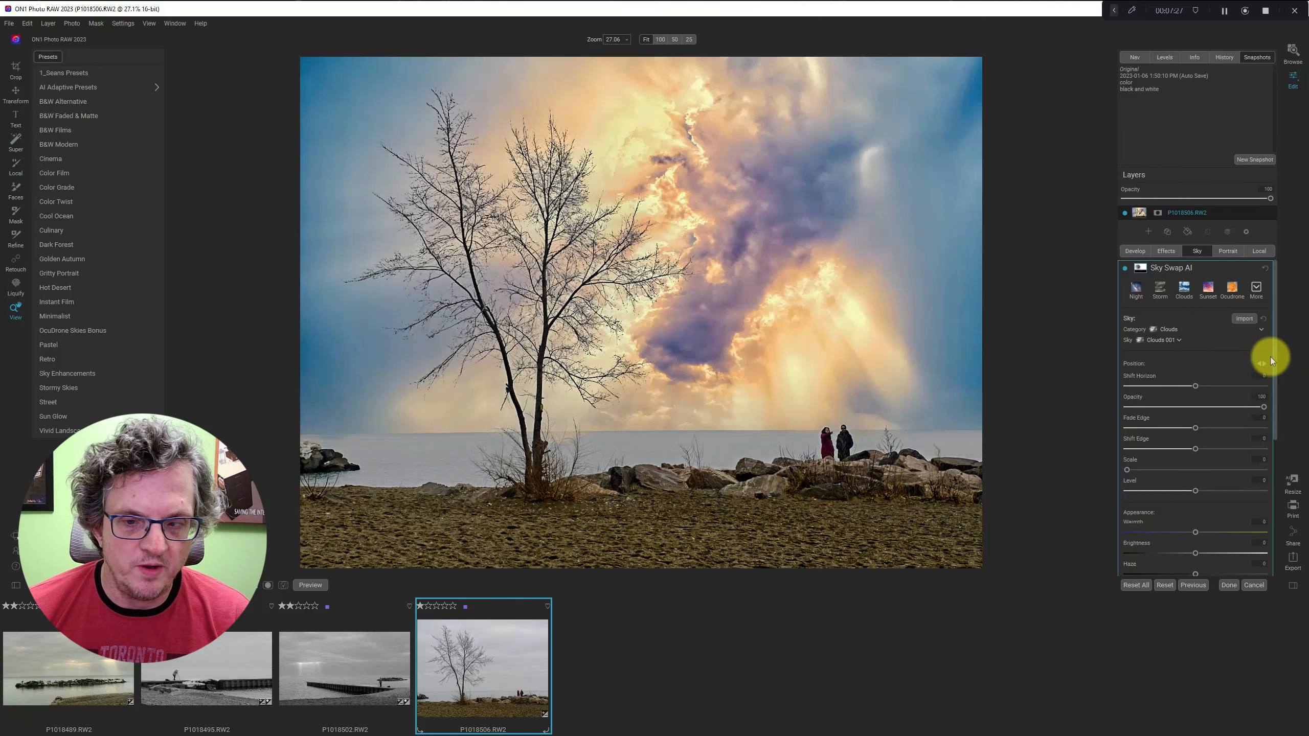
Change the replacement sky to the Storm category and choose the Storm 008 sky.
left_click(1158, 338)
left_click(1157, 336)
left_click(1170, 324)
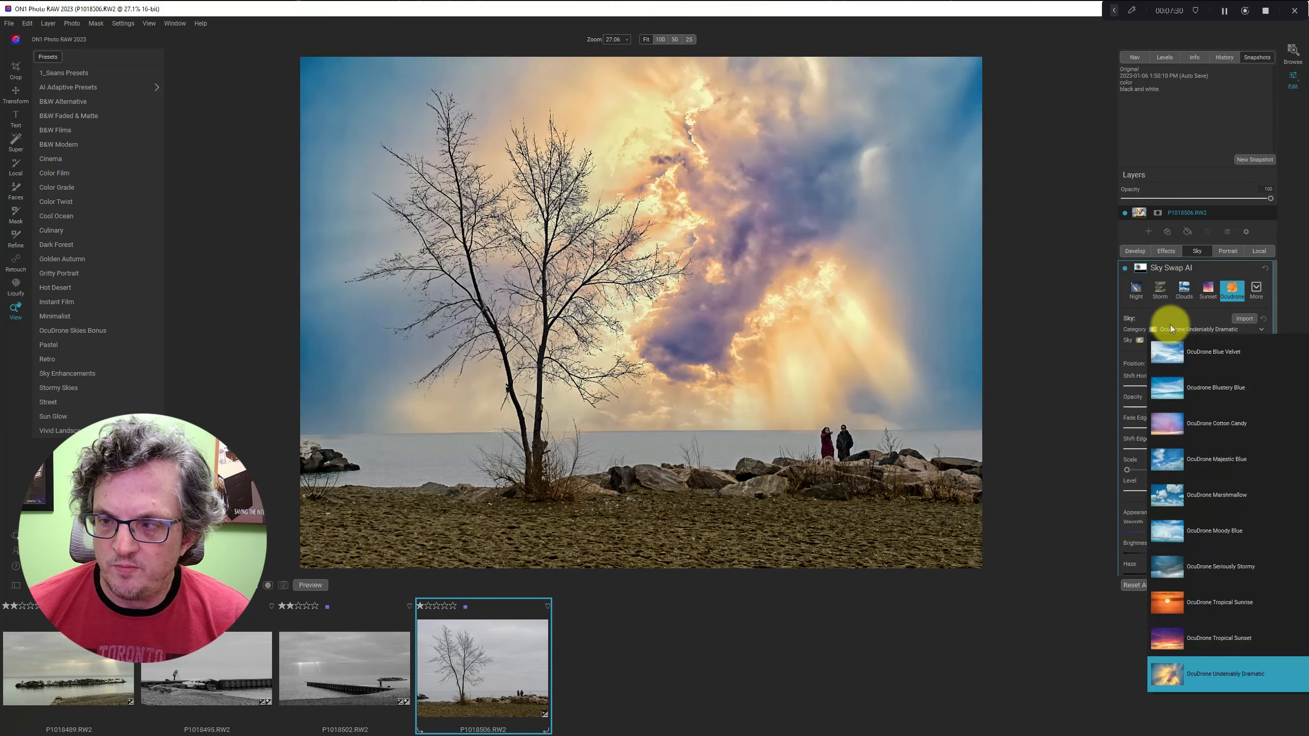
scroll(1204, 456, "down", 1)
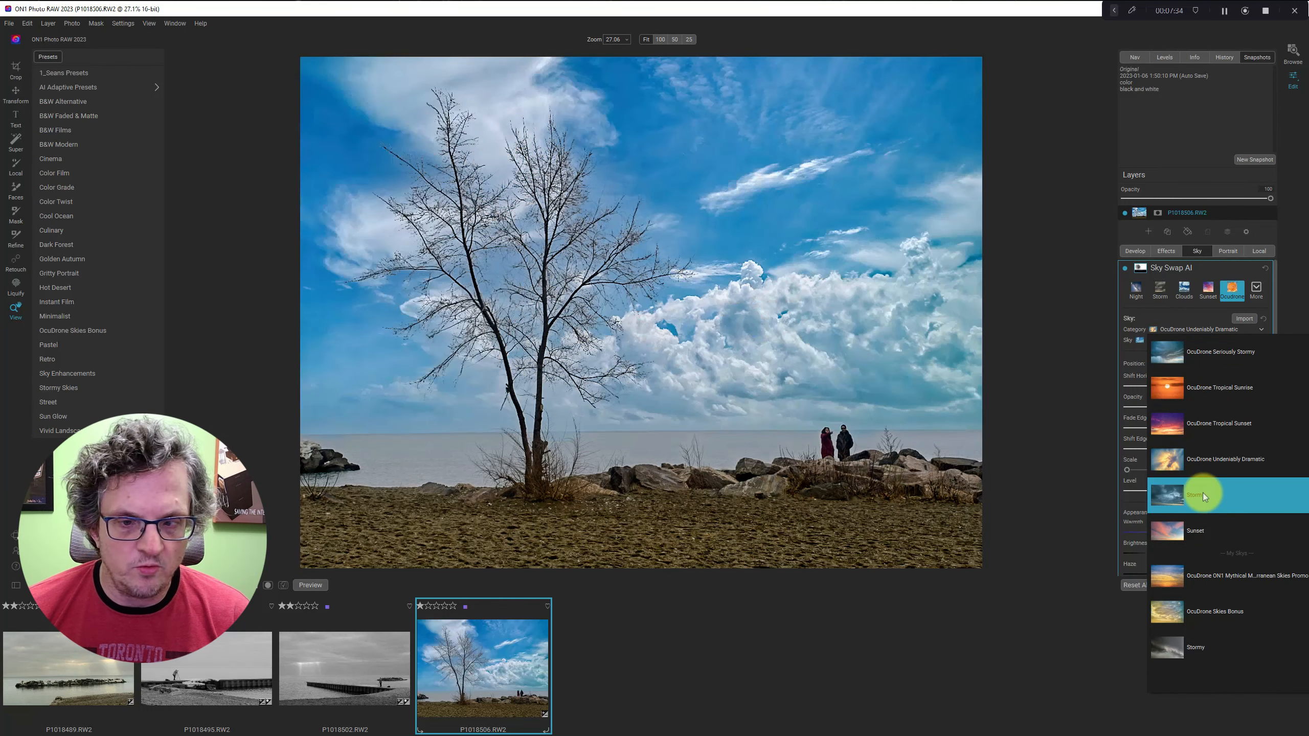
left_click(1203, 493)
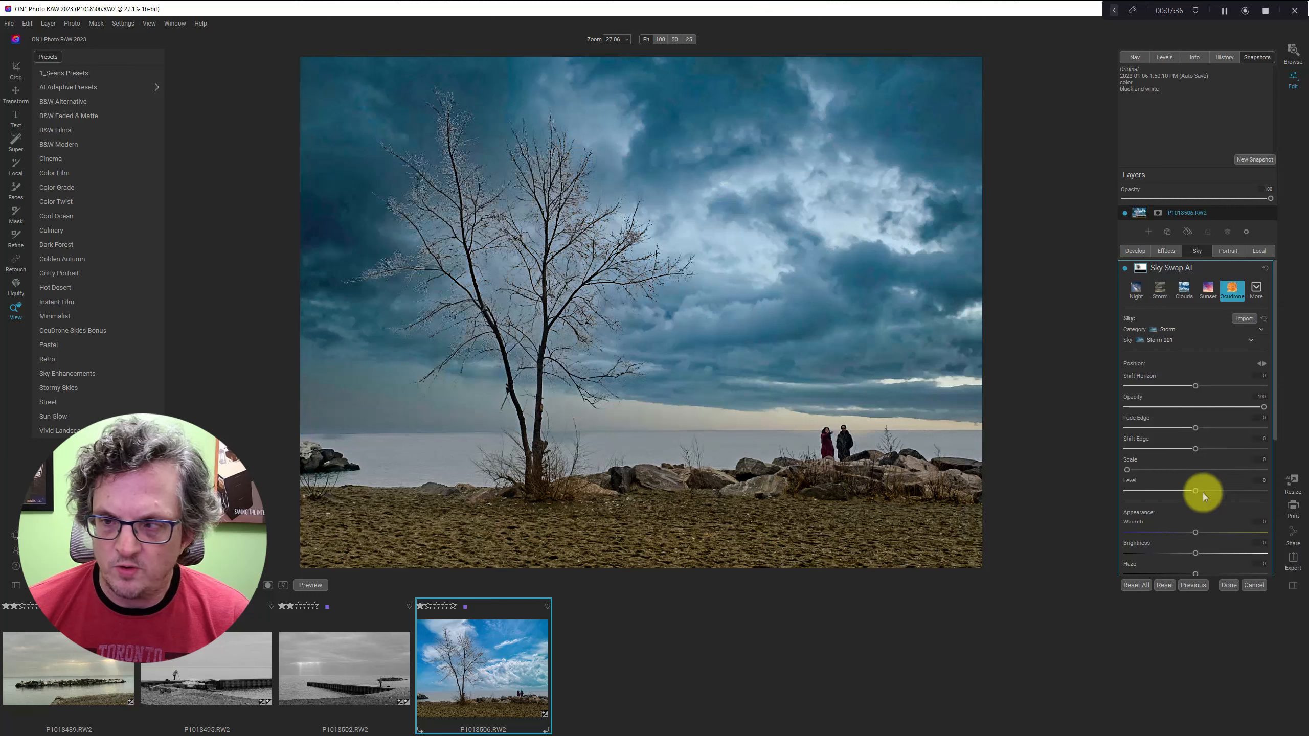
left_click(1158, 339)
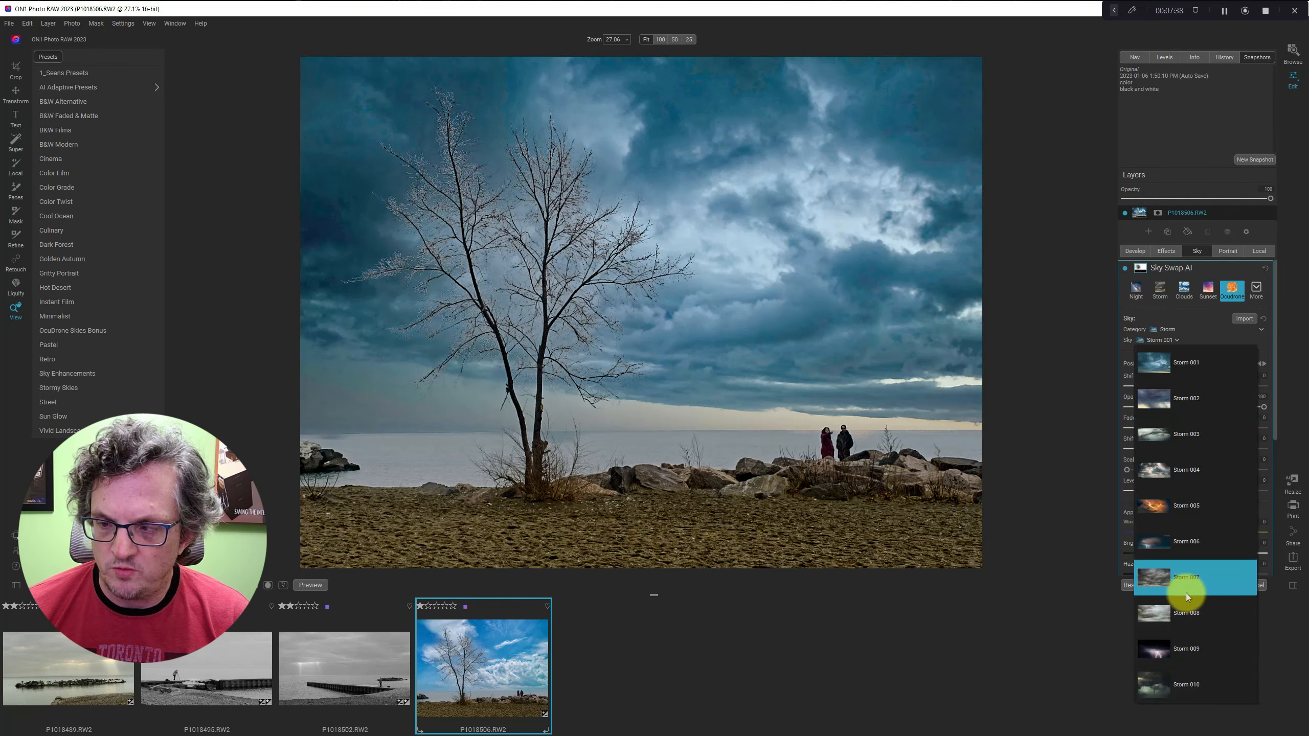
left_click(1192, 609)
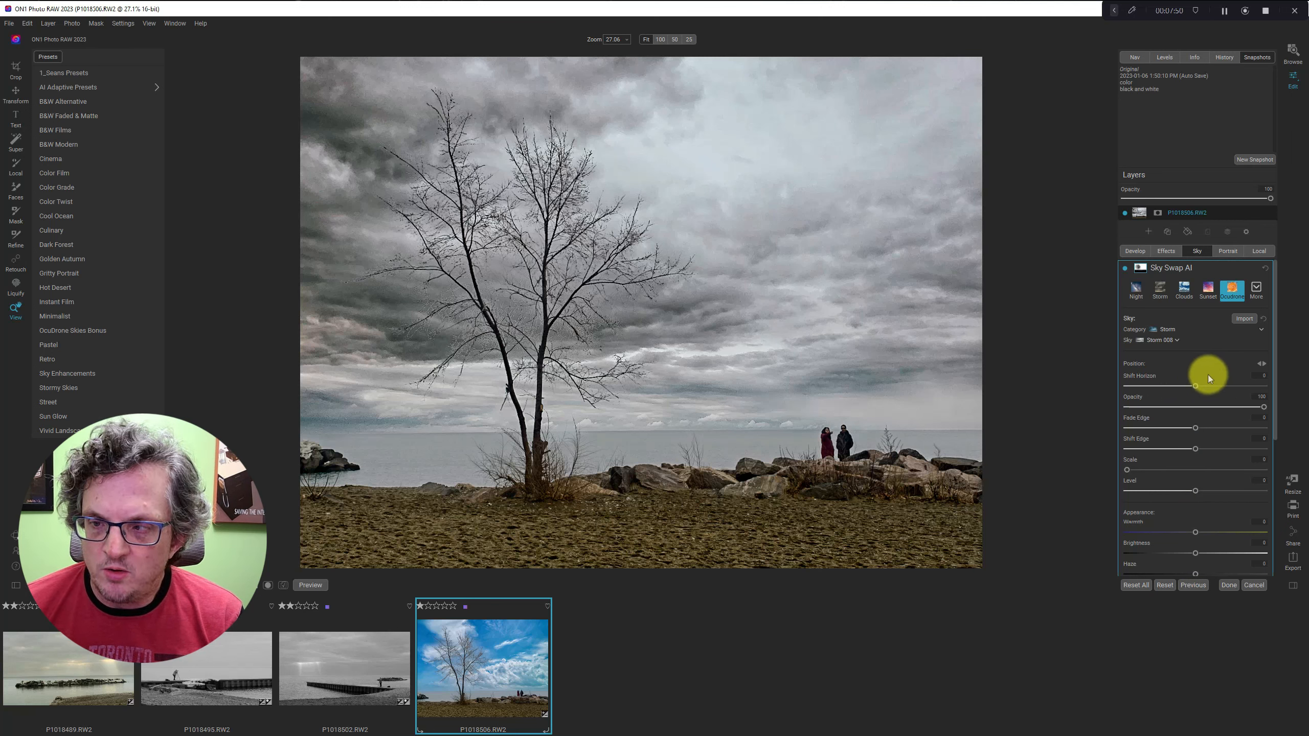
Reduce the replacement sky's Opacity to roughly half and lower its Warmth for a cooler tone.
scroll(1208, 361, "down", 4)
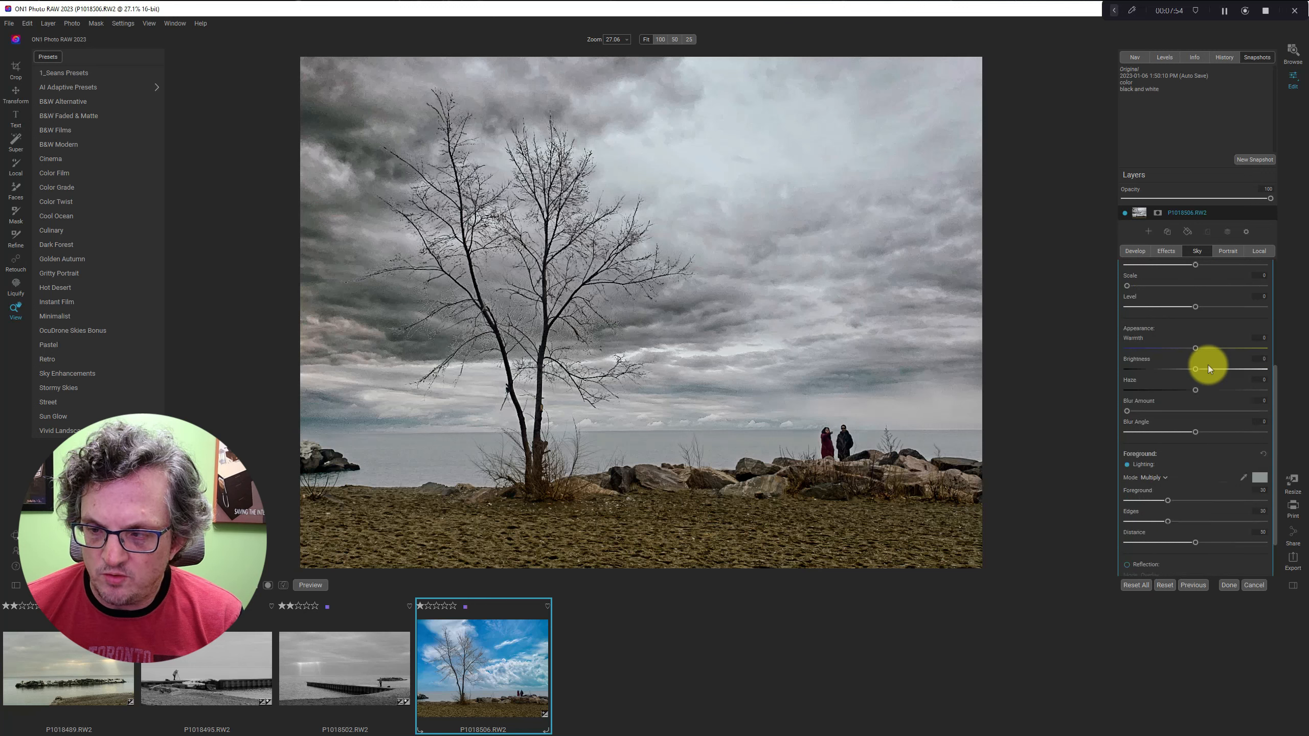
scroll(1208, 364, "up", 1)
scroll(1207, 366, "up", 1)
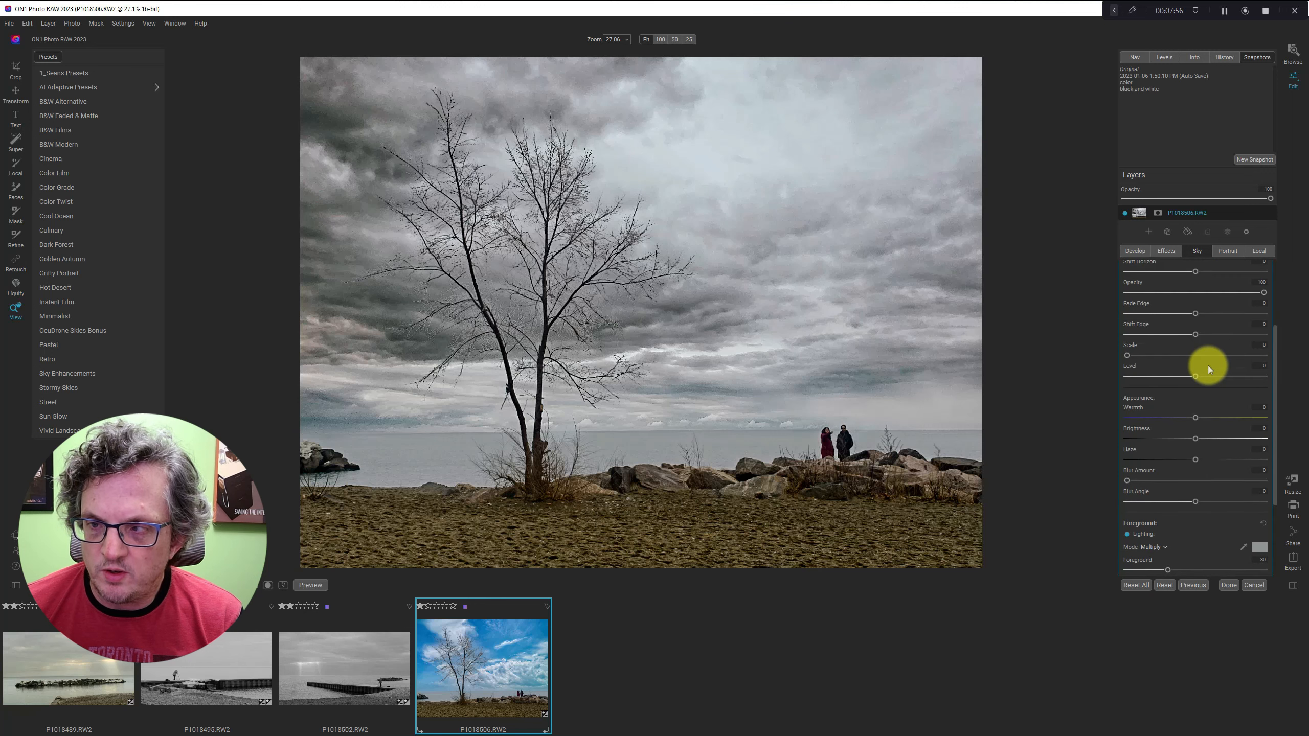
scroll(1207, 365, "up", 3)
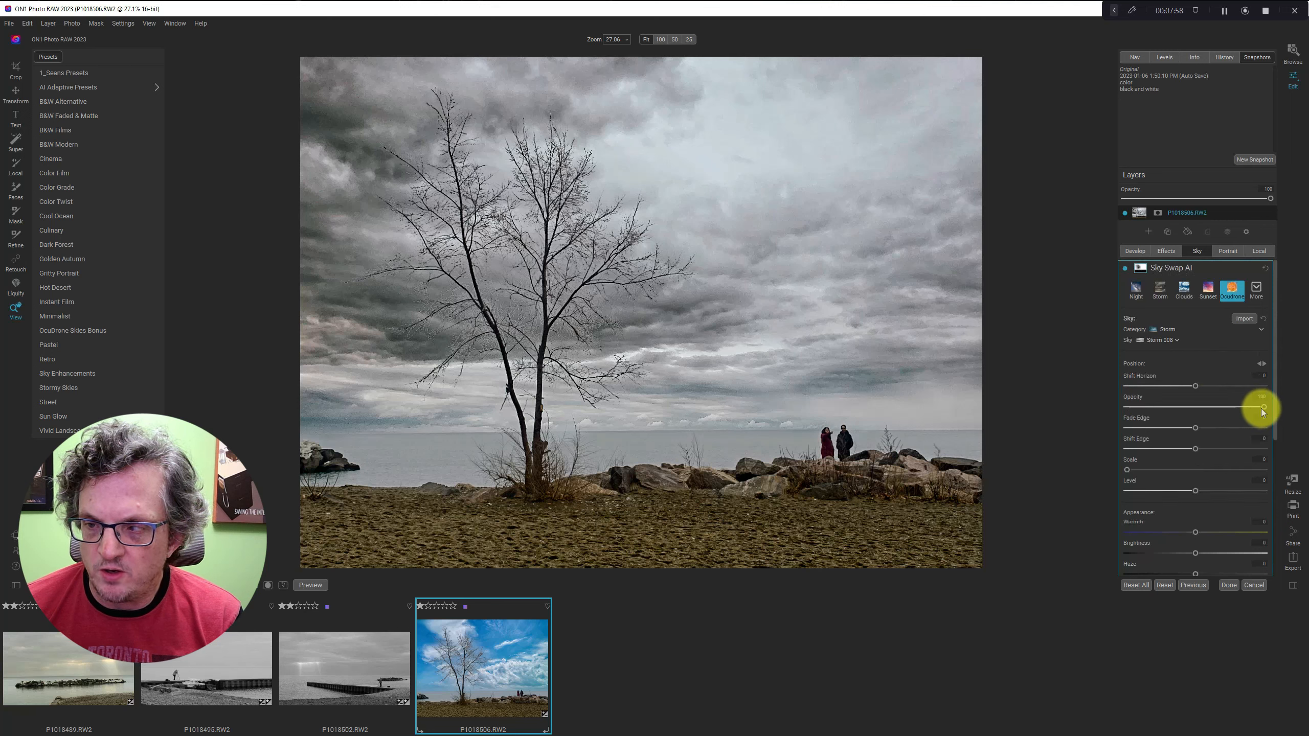
left_click_drag(1260, 408, 1199, 411)
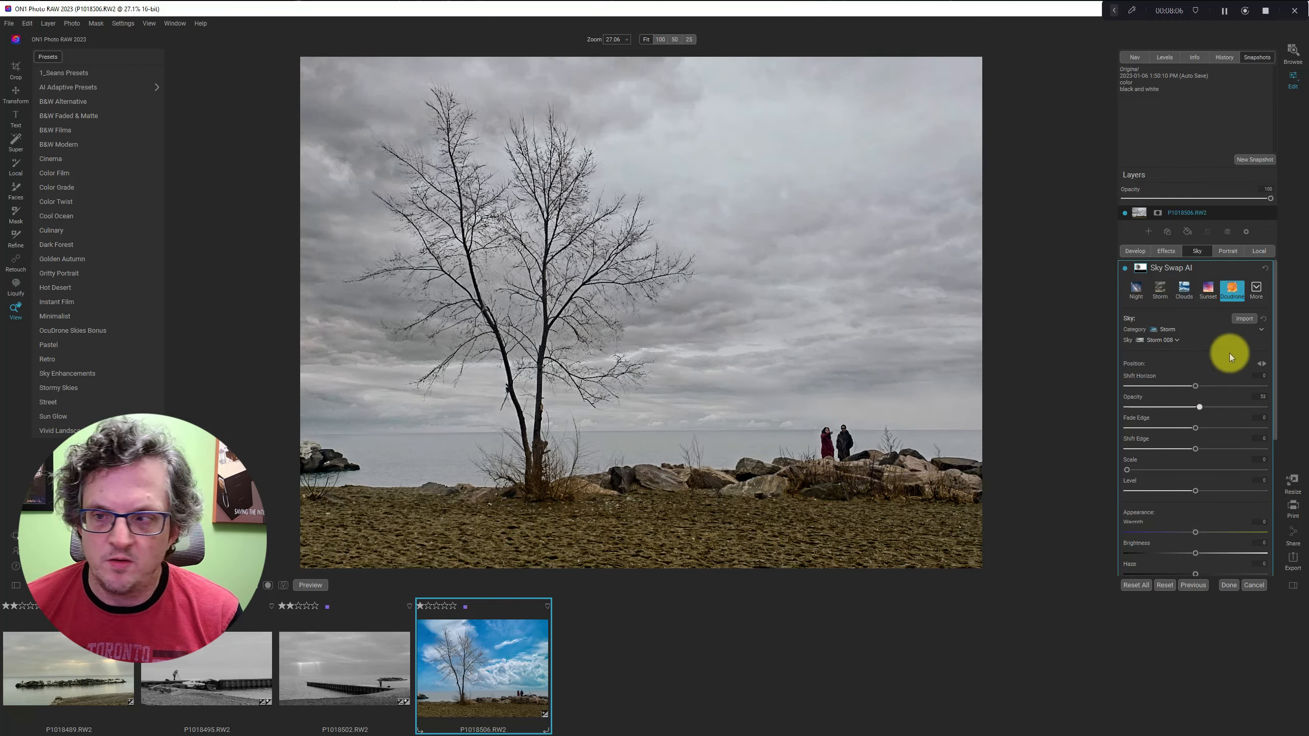
scroll(1230, 464, "down", 2)
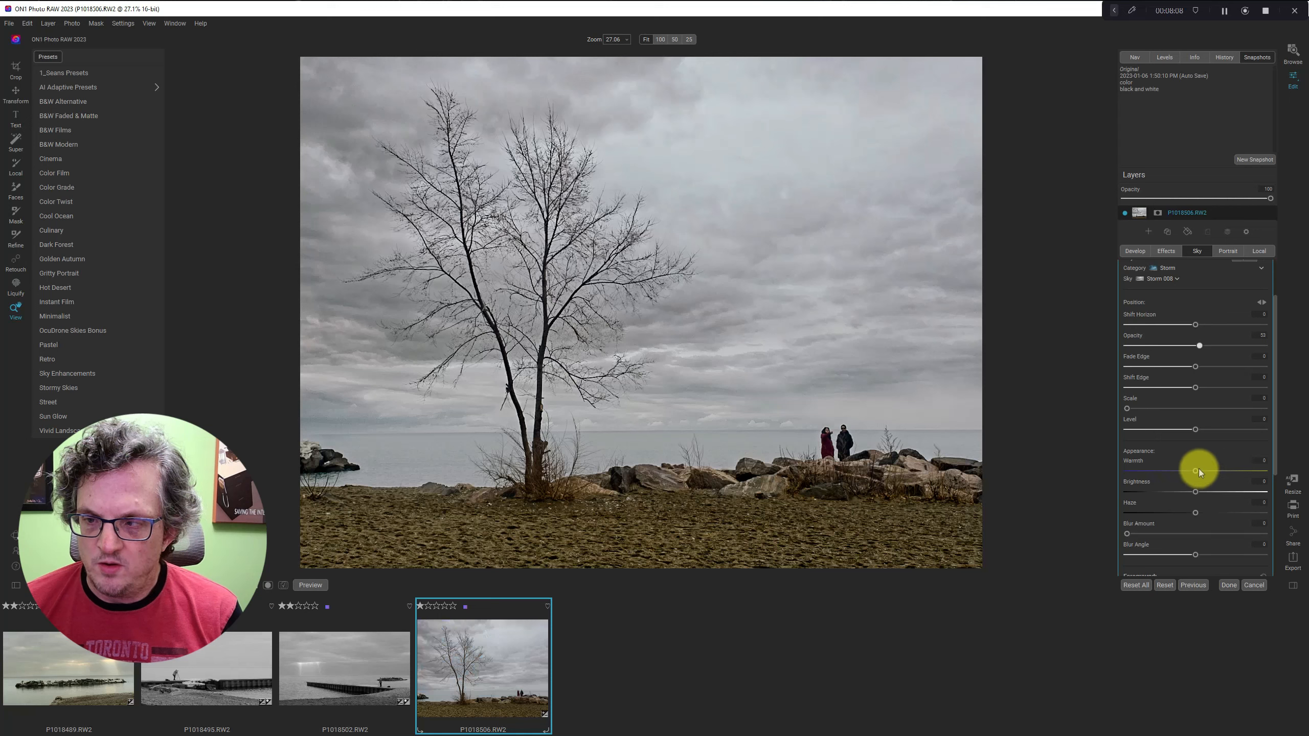
left_click_drag(1198, 469, 1158, 473)
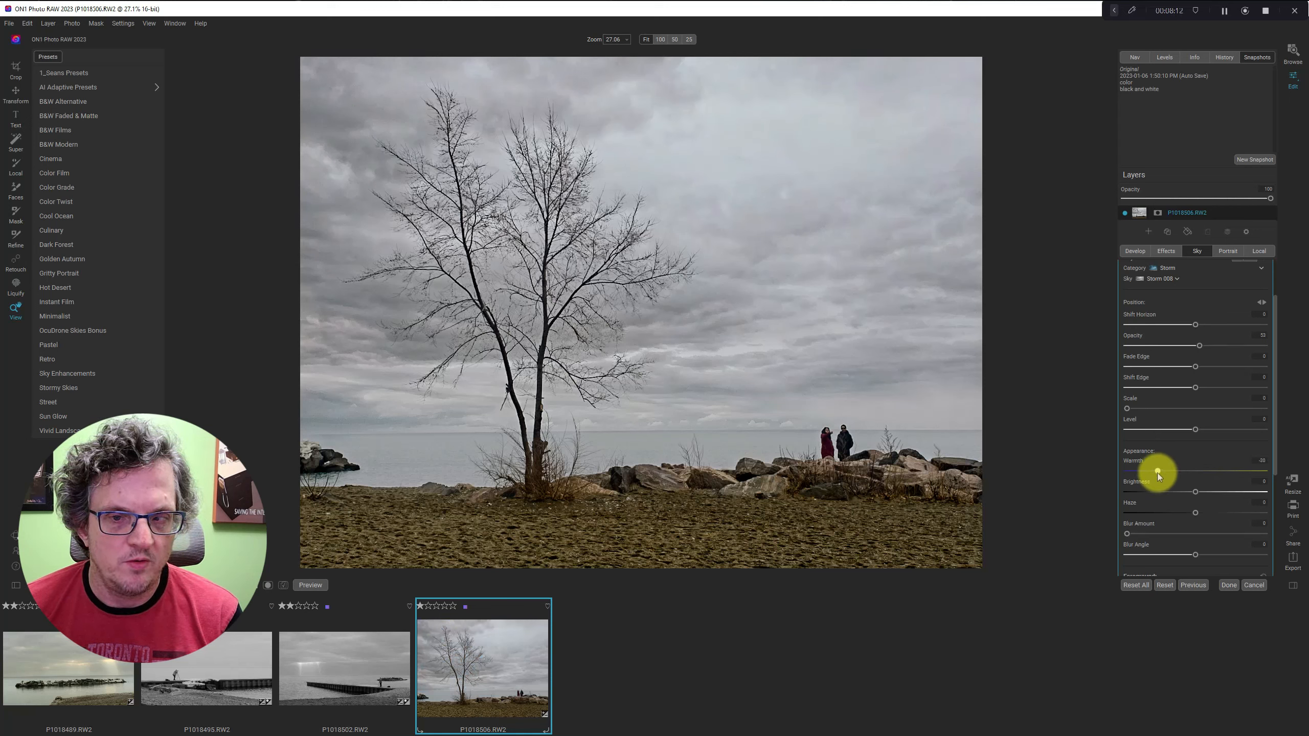
Toggle the Sky Swap AI filter off and back on to compare the swapped sky with the original.
scroll(1230, 451, "up", 2)
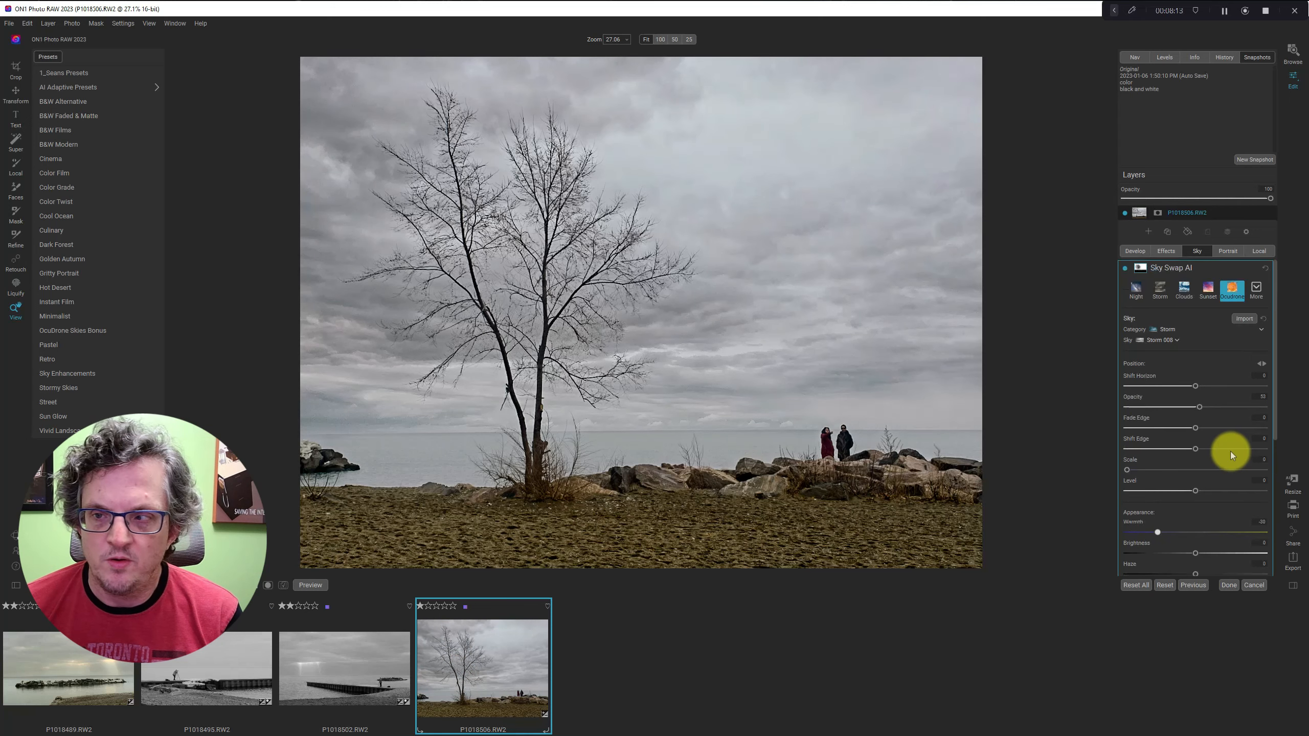
left_click(1124, 268)
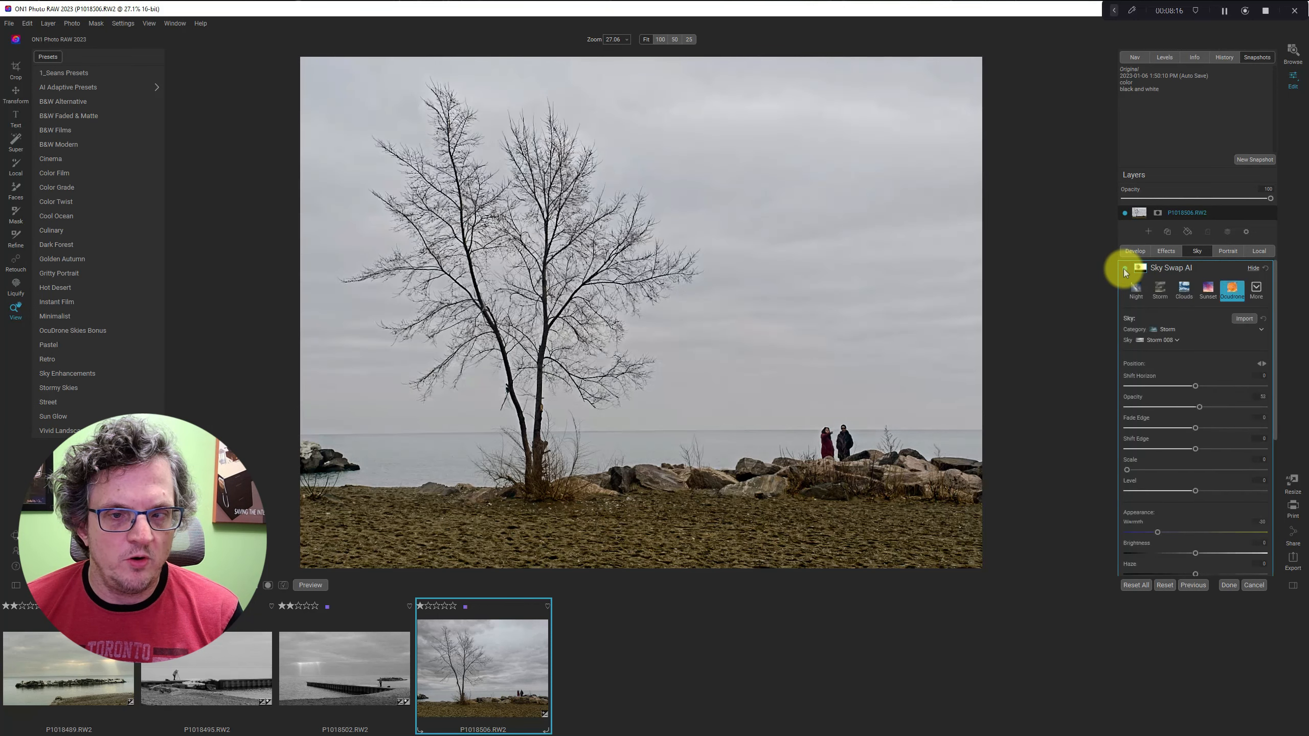
left_click(1124, 268)
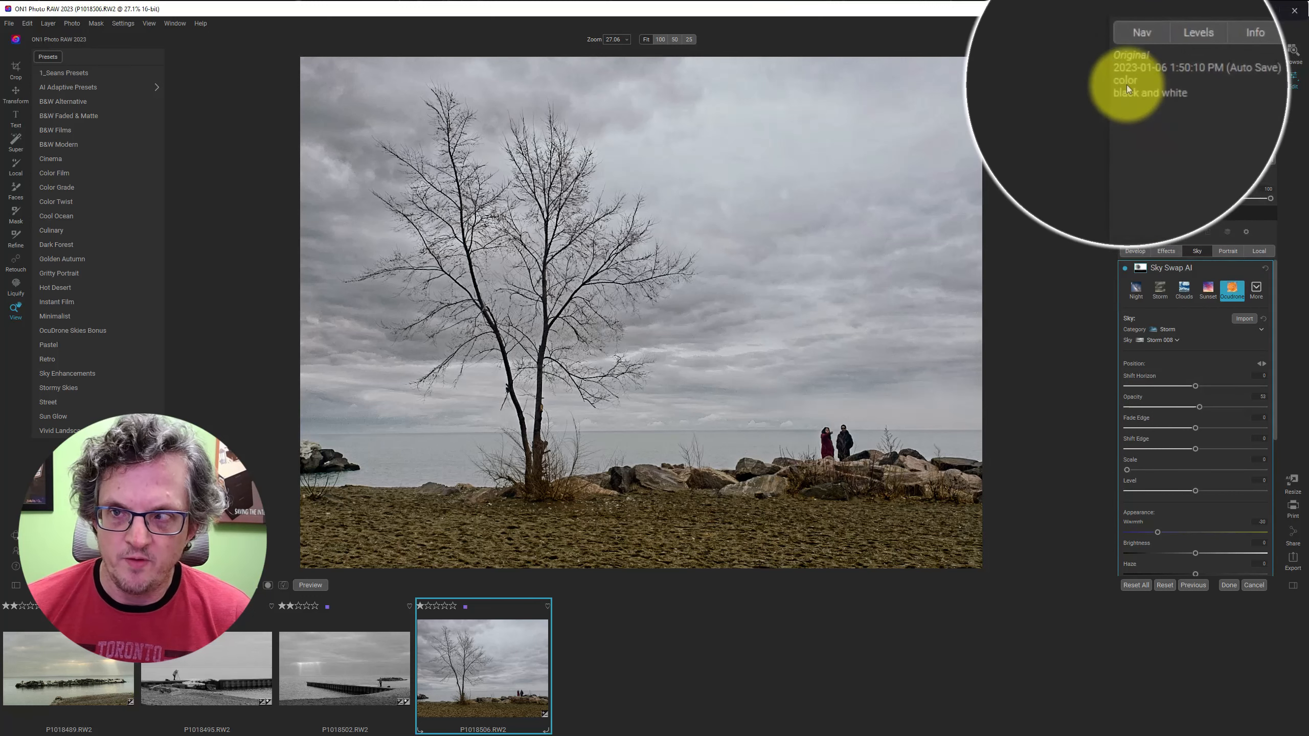
Update the "color" snapshot with the current settings and confirm the update.
right_click(1127, 80)
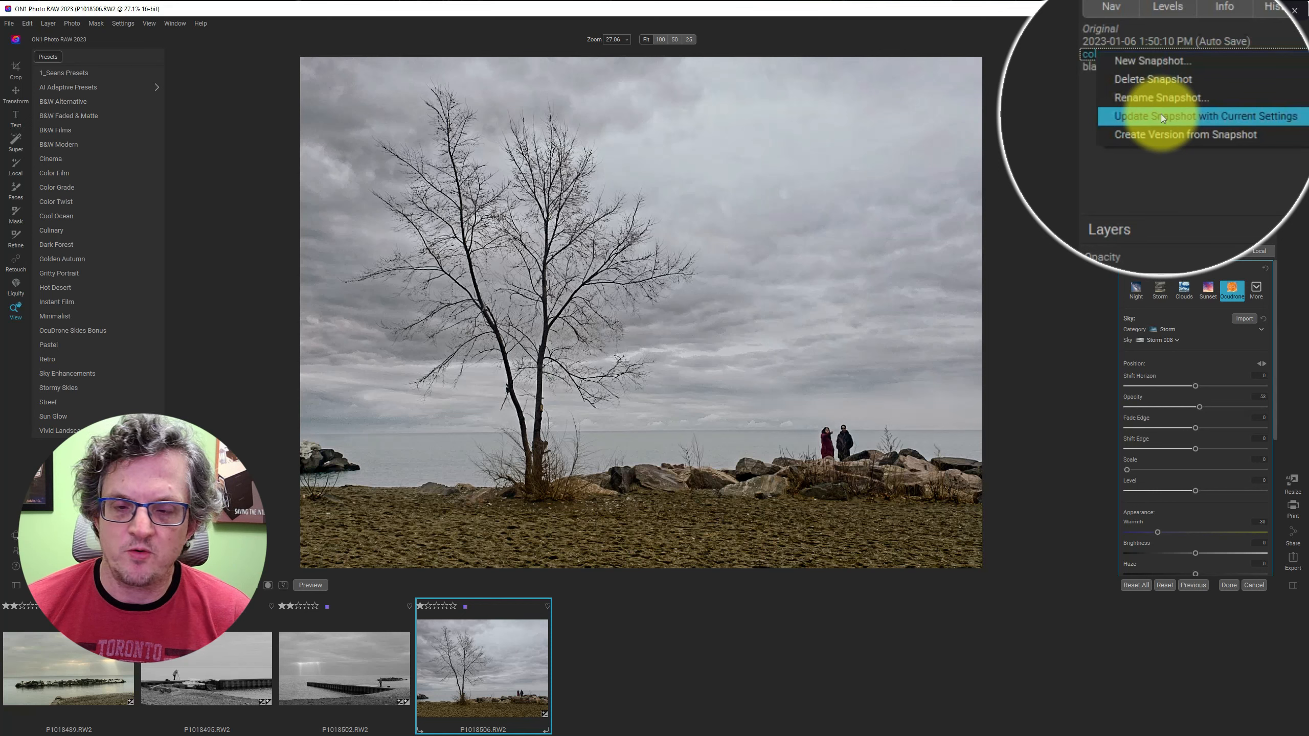
left_click(1162, 116)
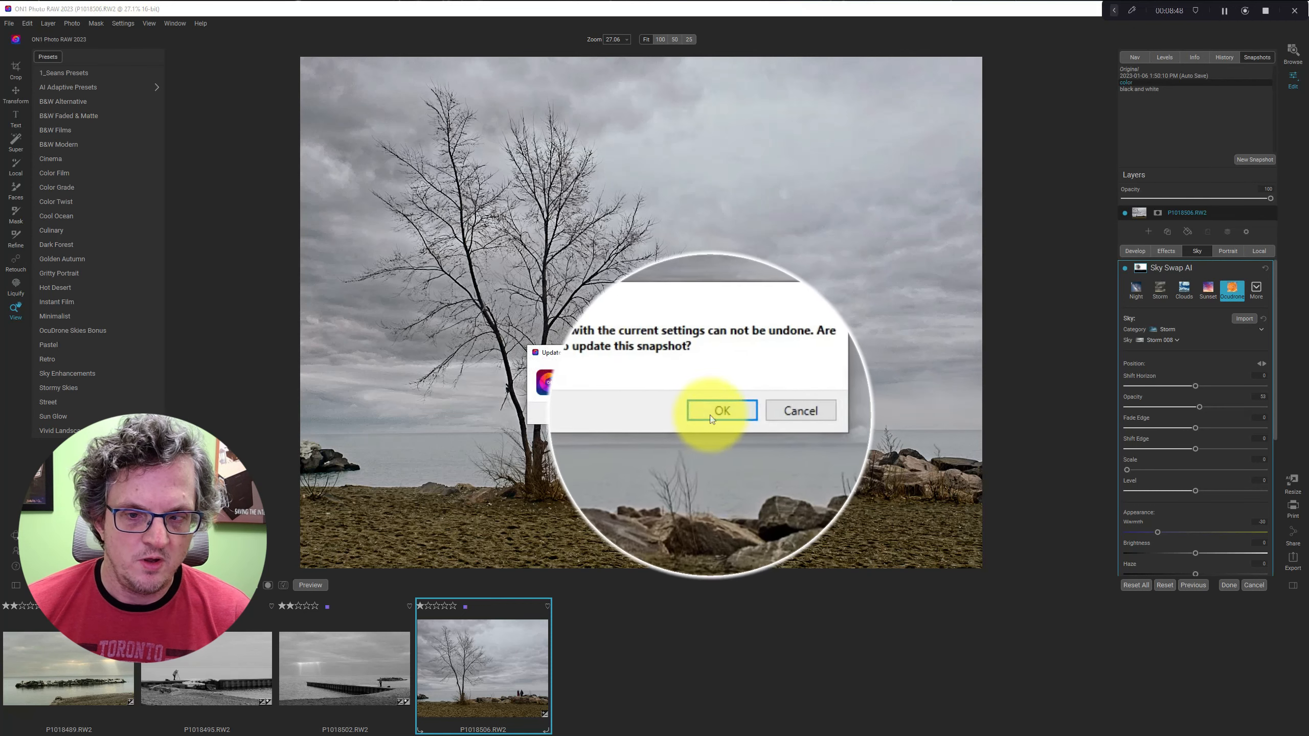
left_click(719, 412)
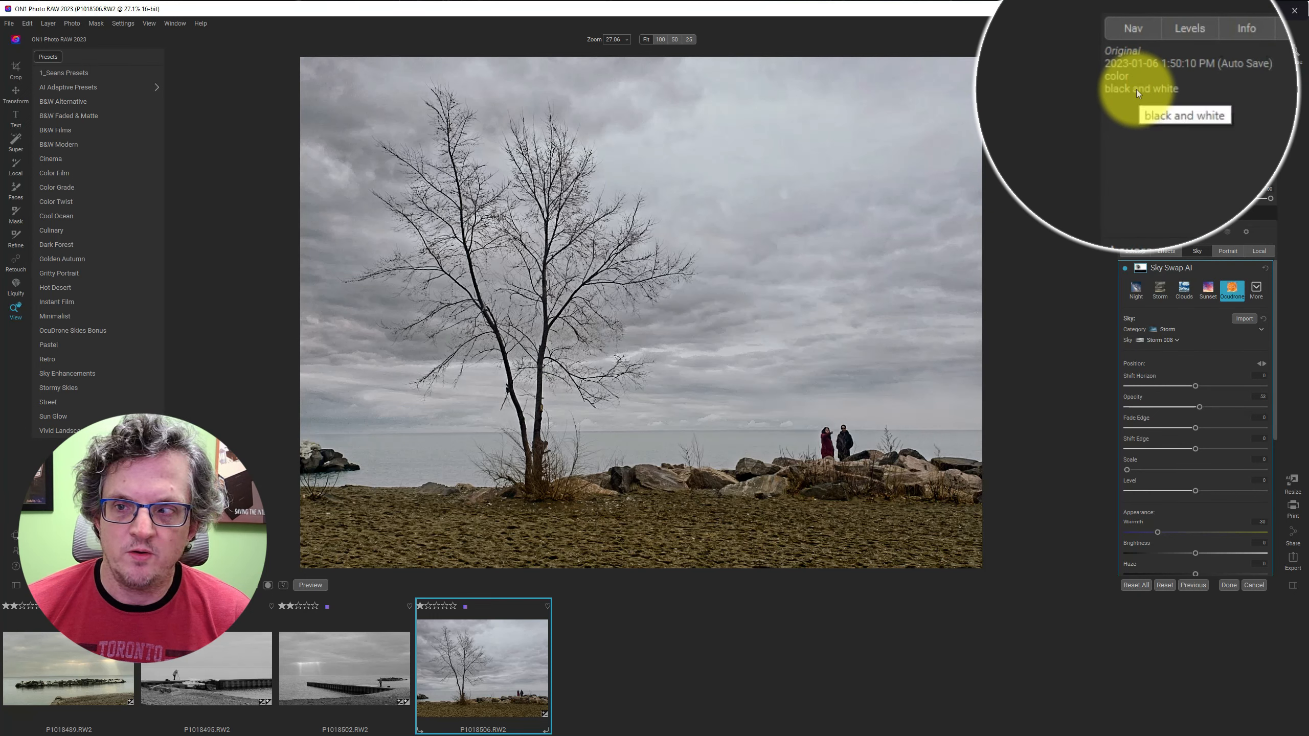
Restore the "black and white" snapshot and create a version of the photo from it.
left_click(1137, 89)
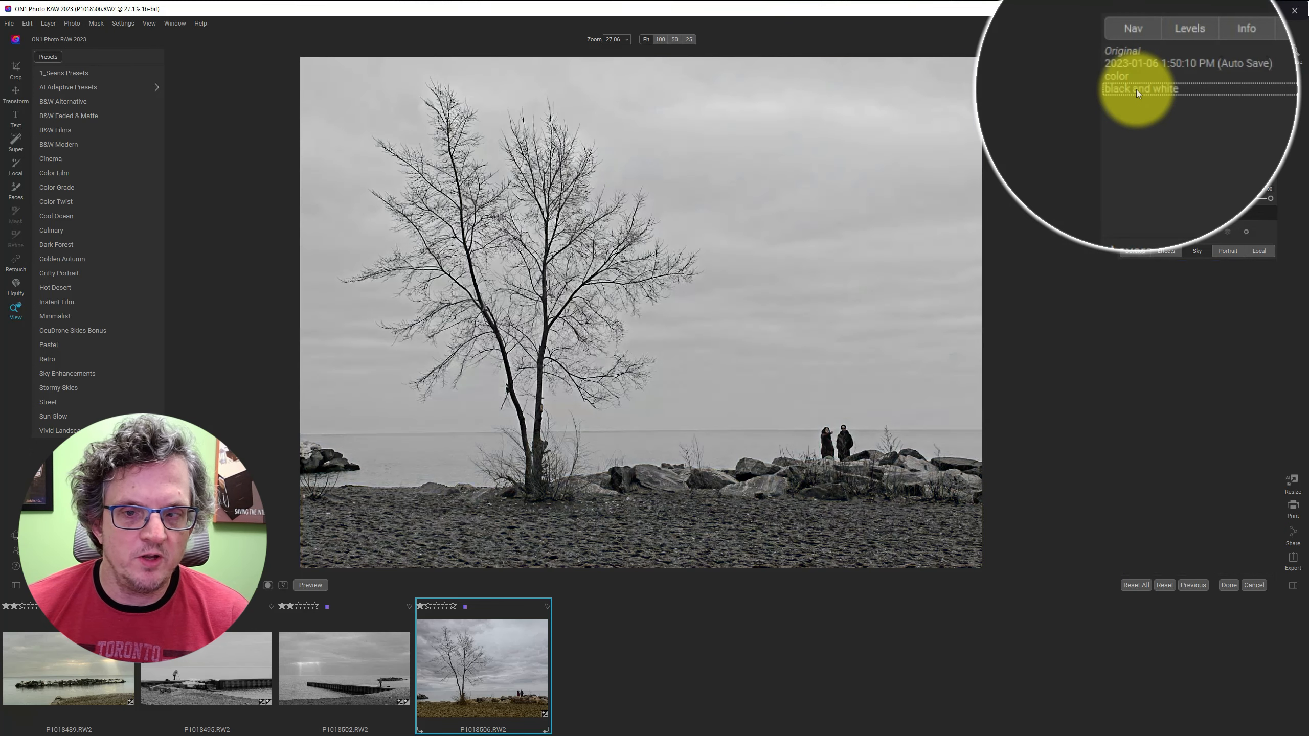
left_click(1169, 135)
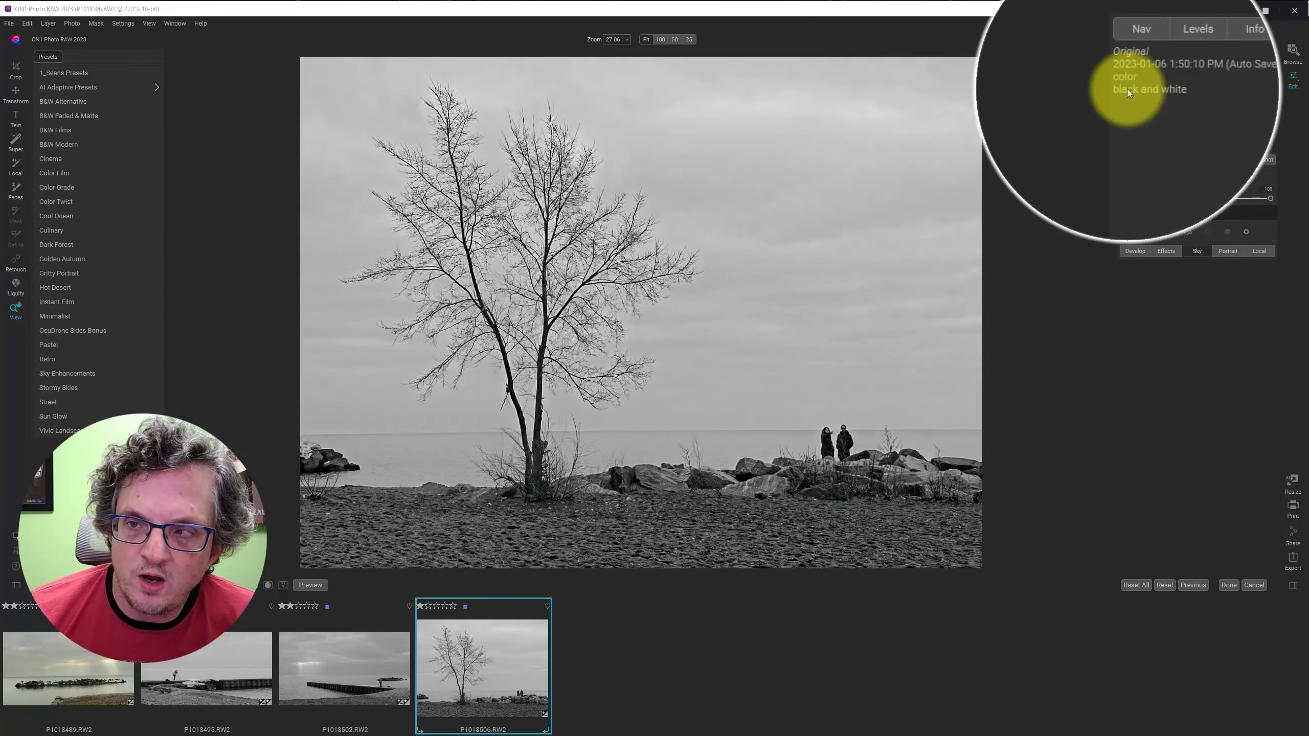
right_click(1127, 88)
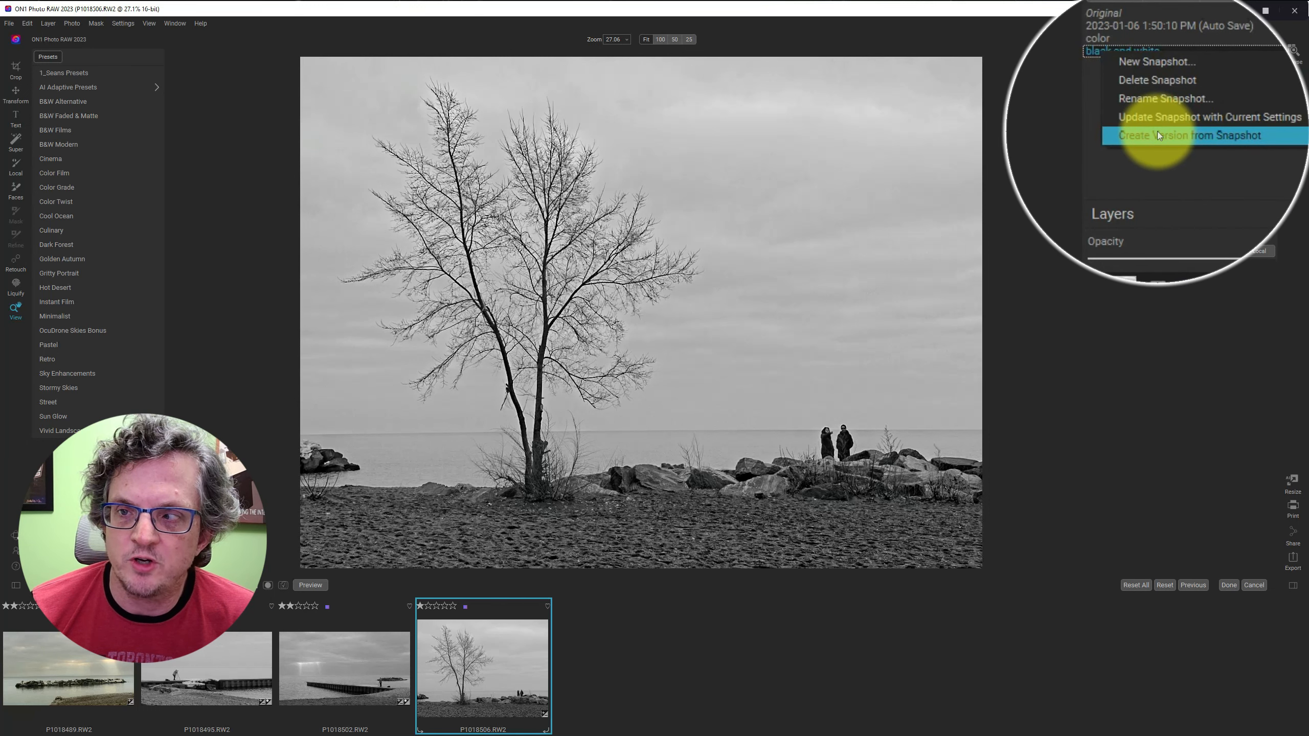
left_click(1158, 133)
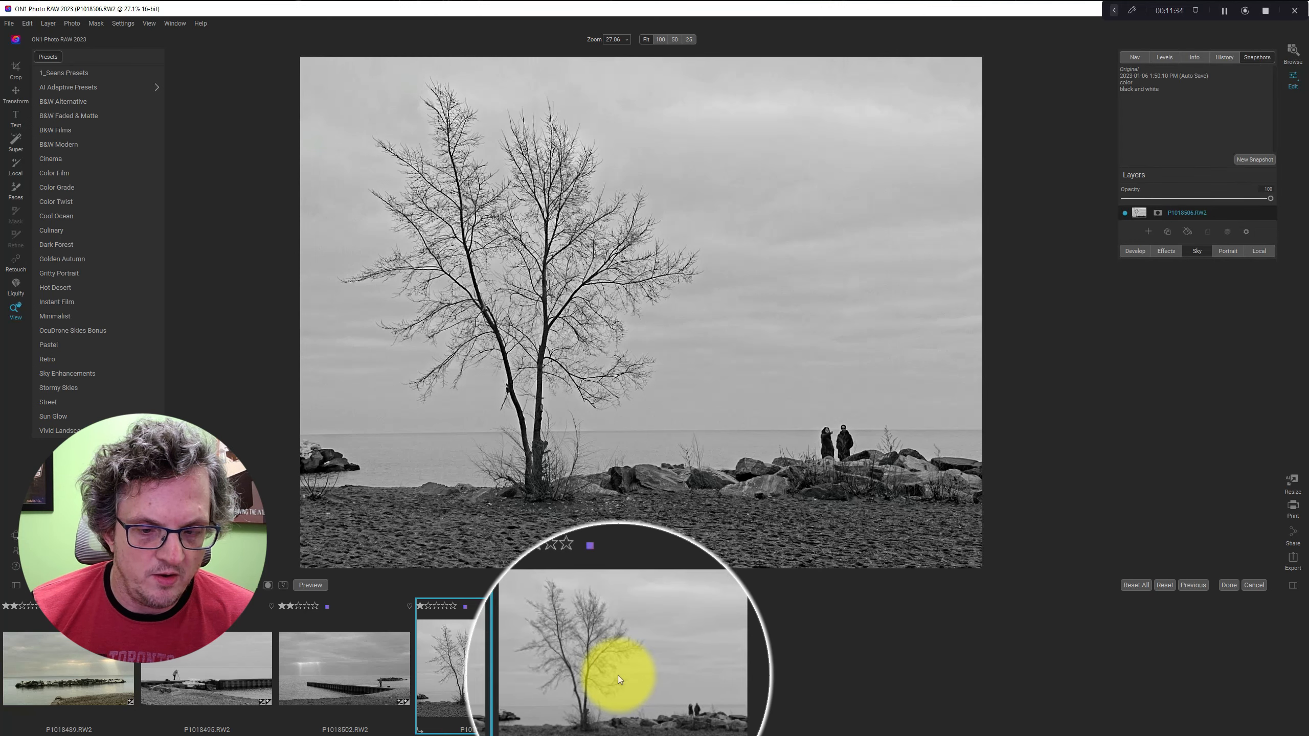
View the new black-and-white version, and return the original photo to its "color" snapshot.
left_click(618, 675, "ctrl")
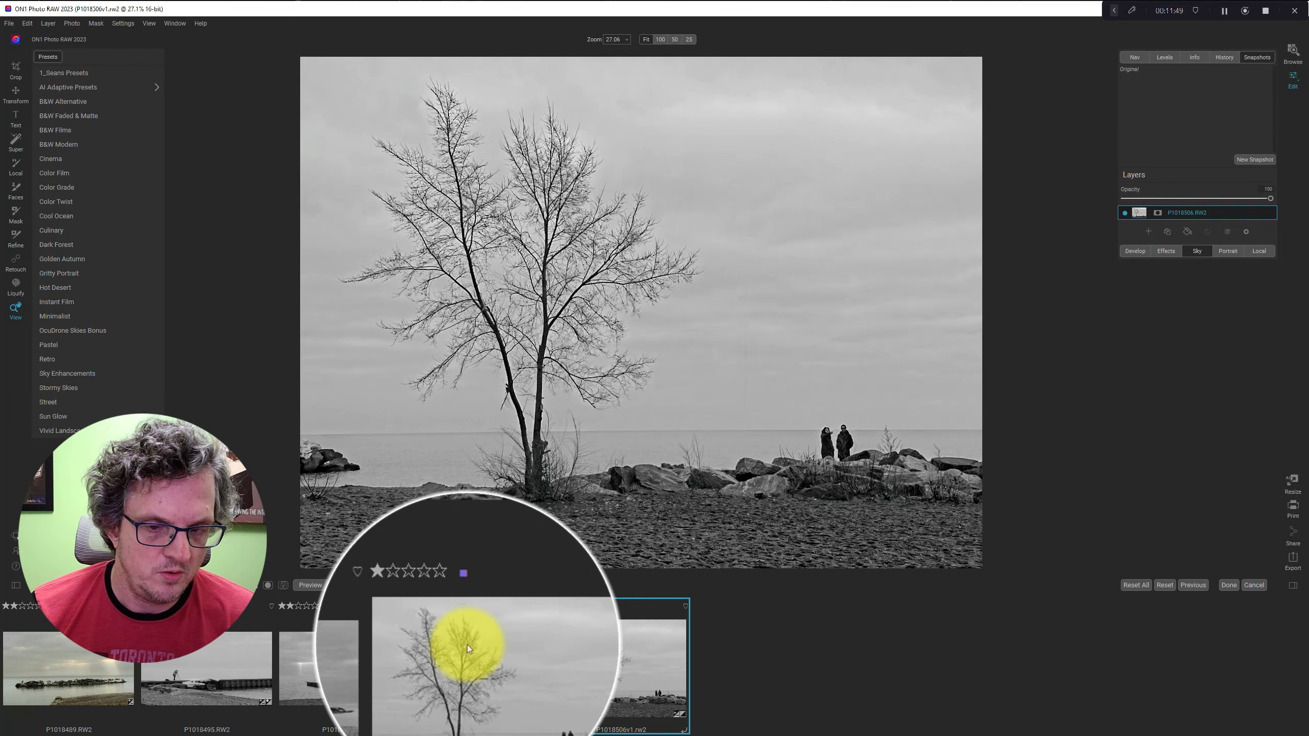
left_click(466, 645)
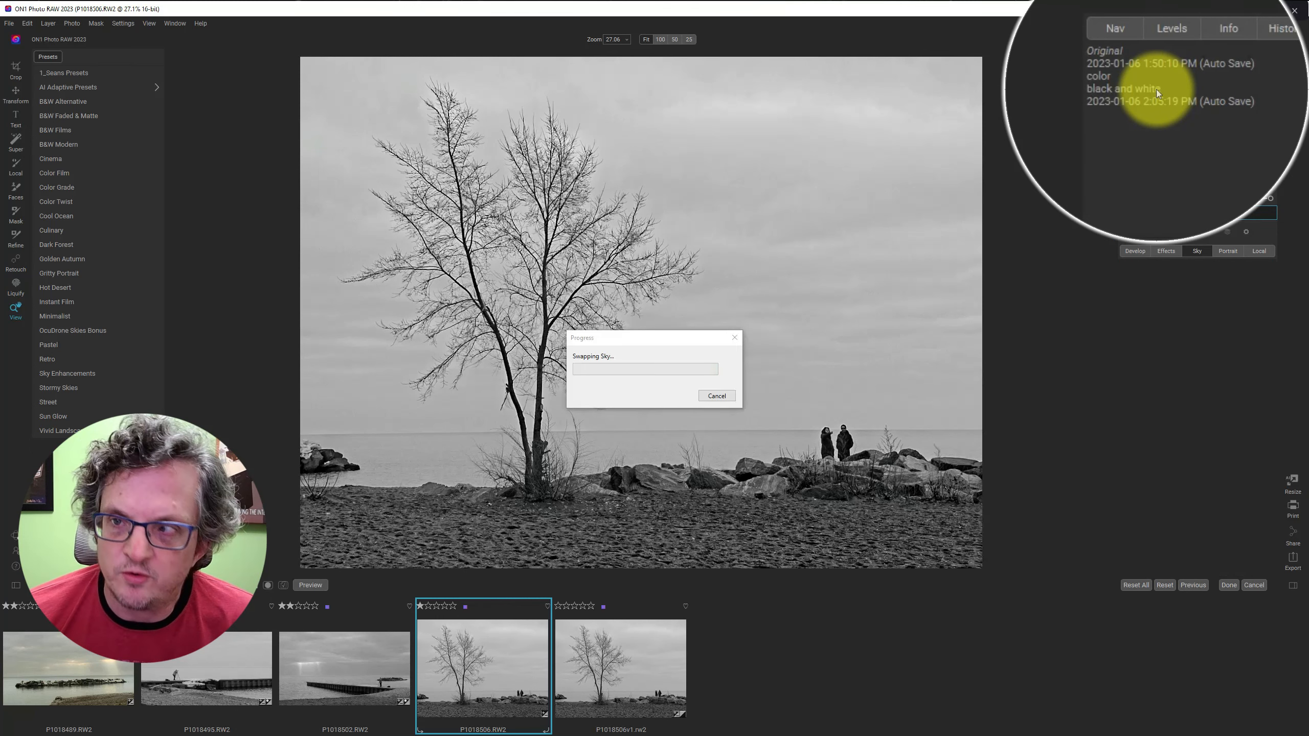
left_click(1126, 82)
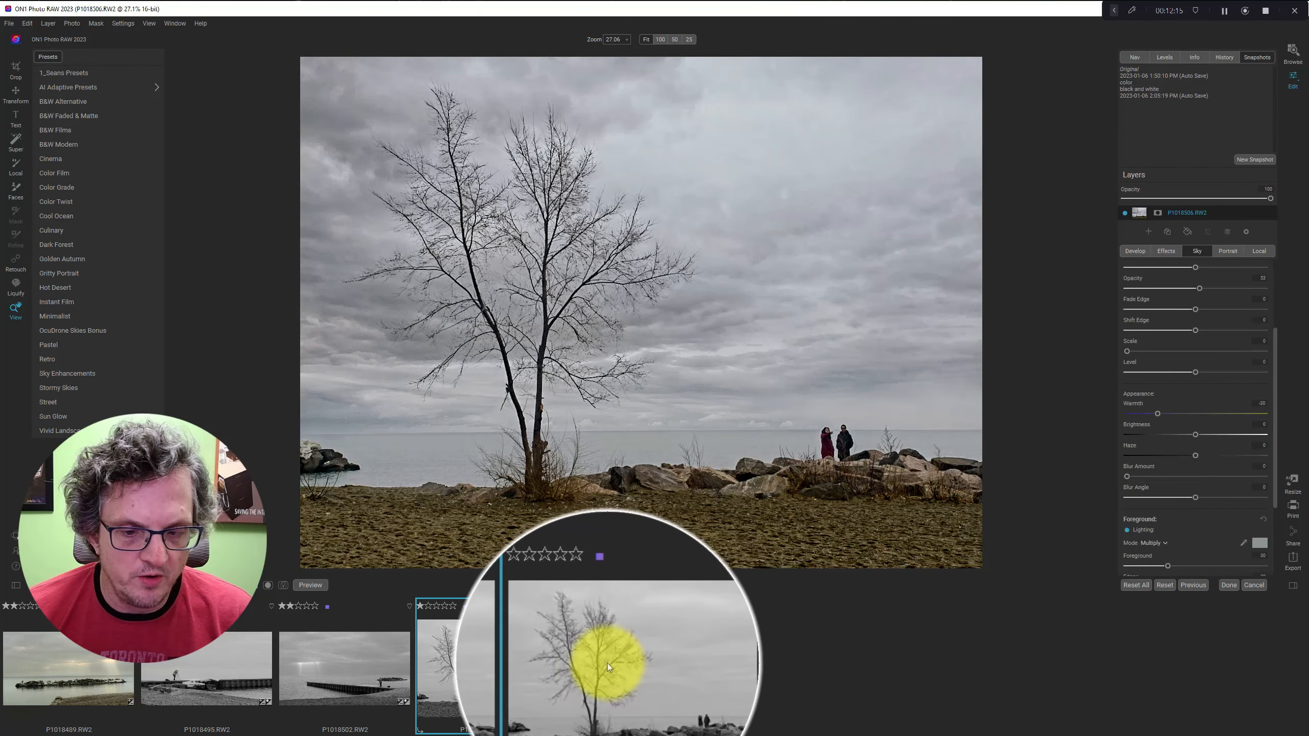
Delete the "black and white" snapshot from the original photo and confirm the deletion.
right_click(1147, 88)
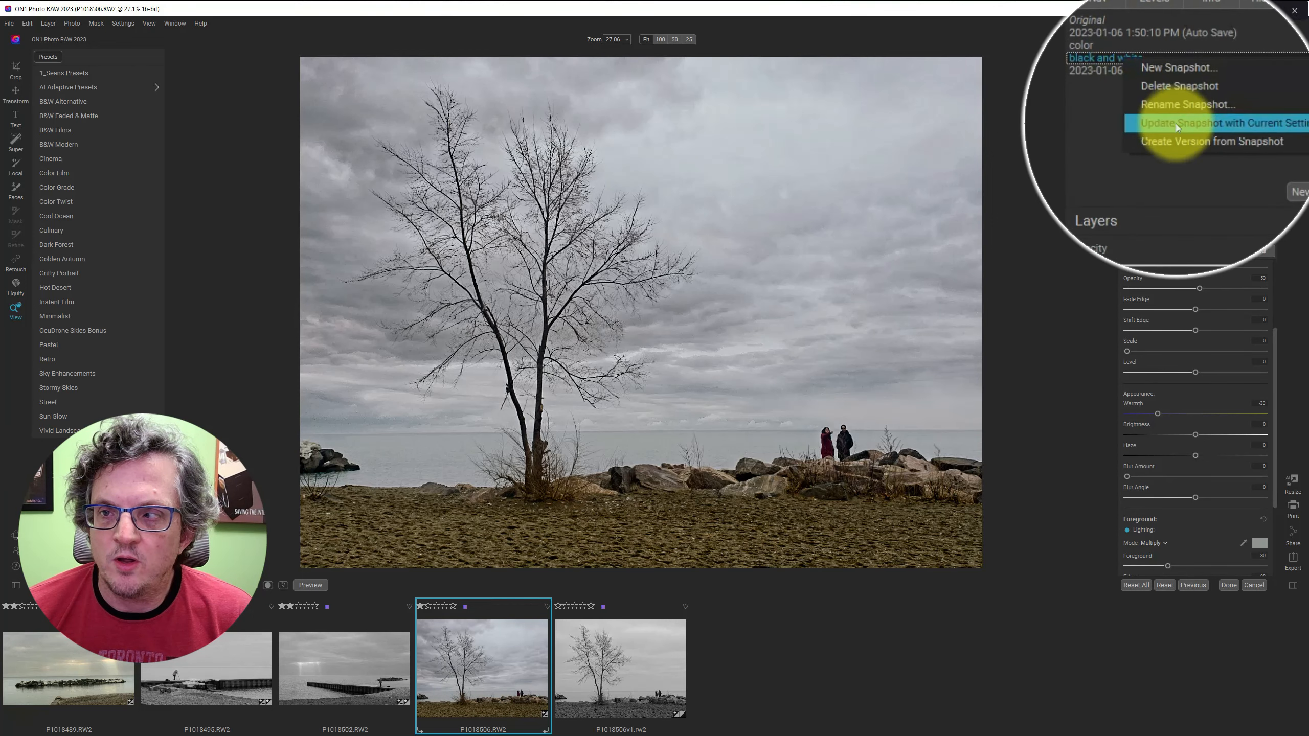
left_click(1183, 103)
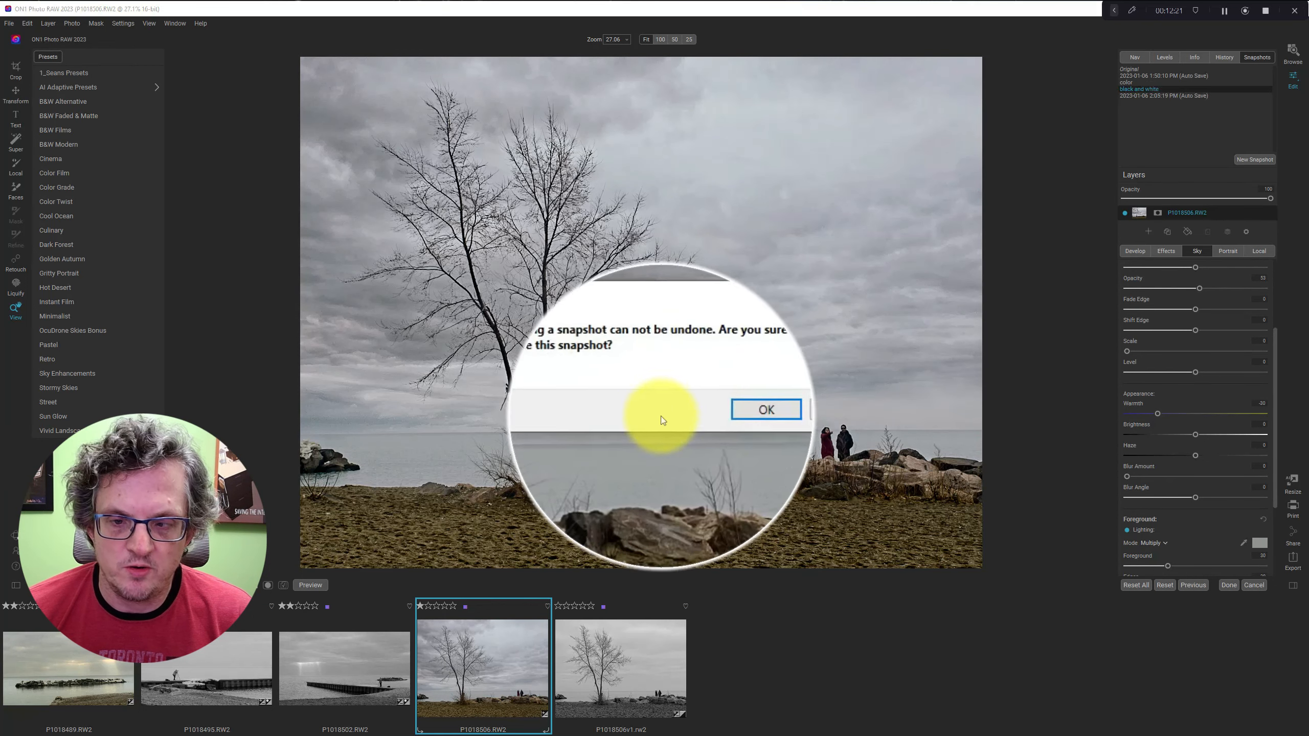
left_click(716, 411)
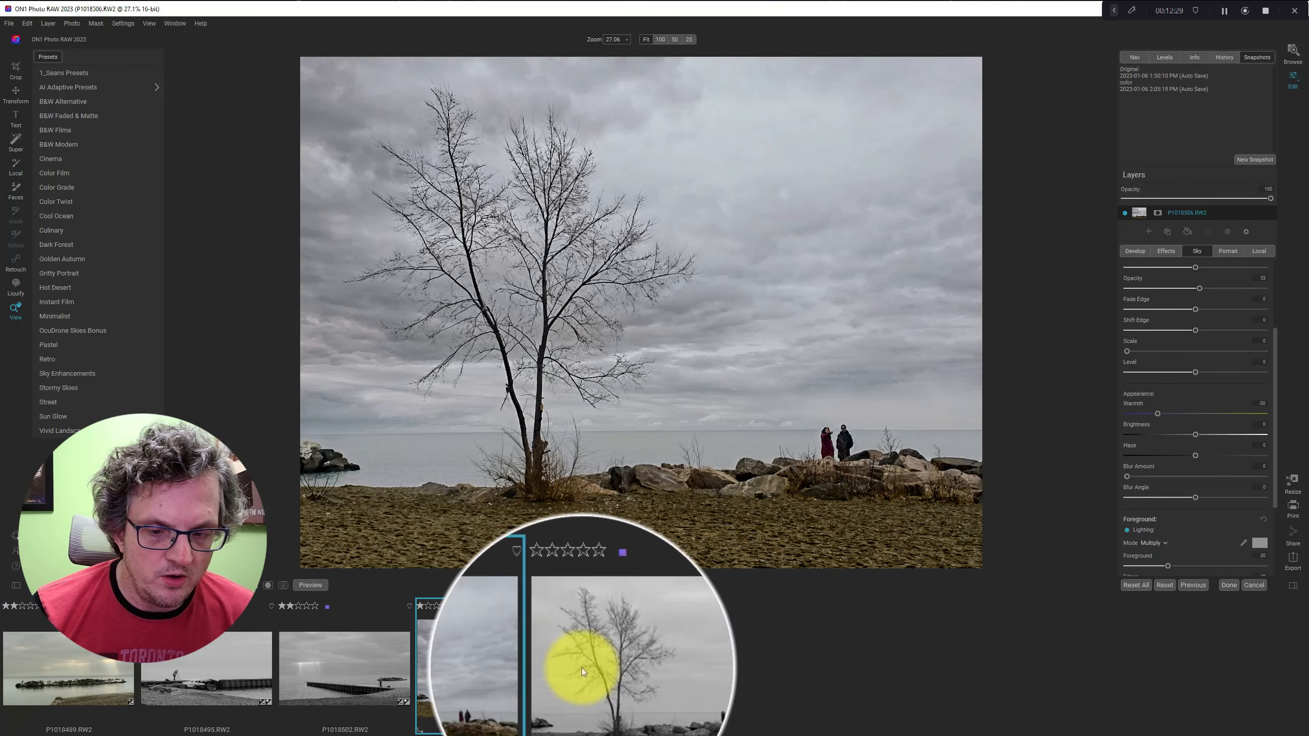
Compare the original color photo with its black-and-white version, including in Browse's thumbnail grid and filmstrip view.
left_click(650, 664)
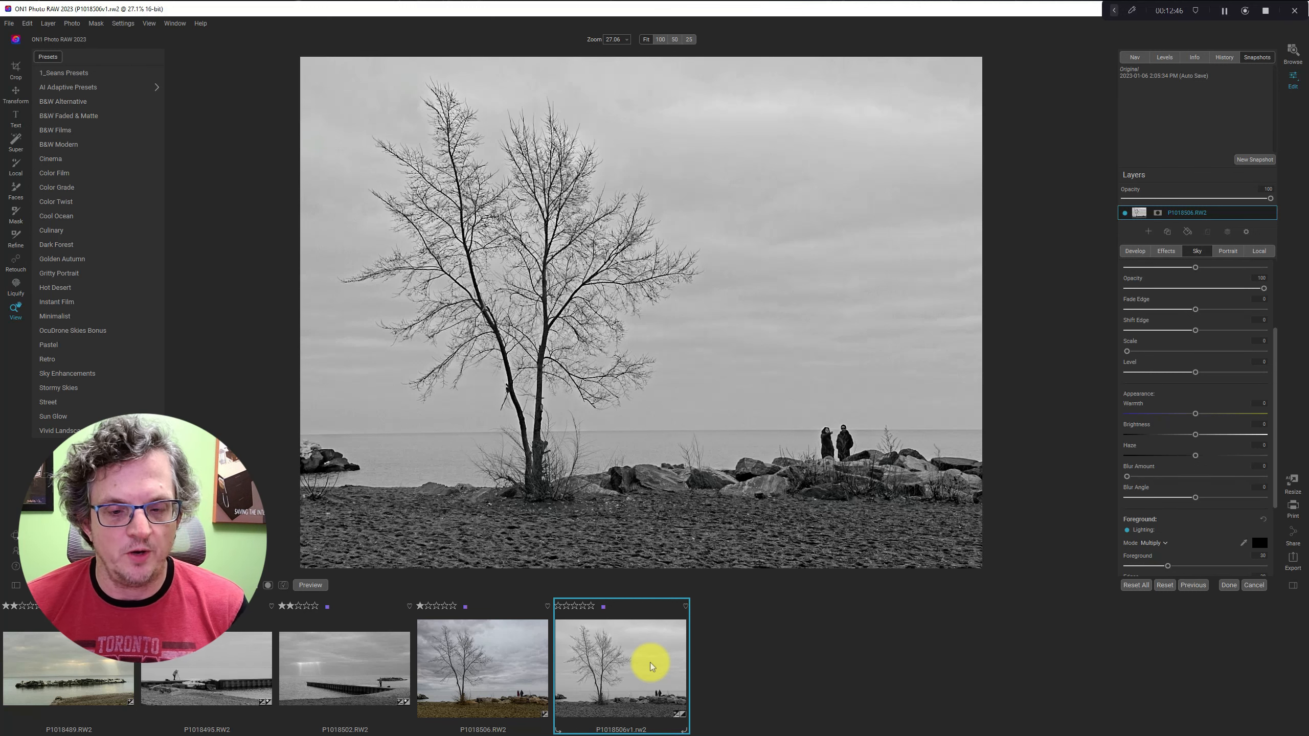
left_click(497, 663)
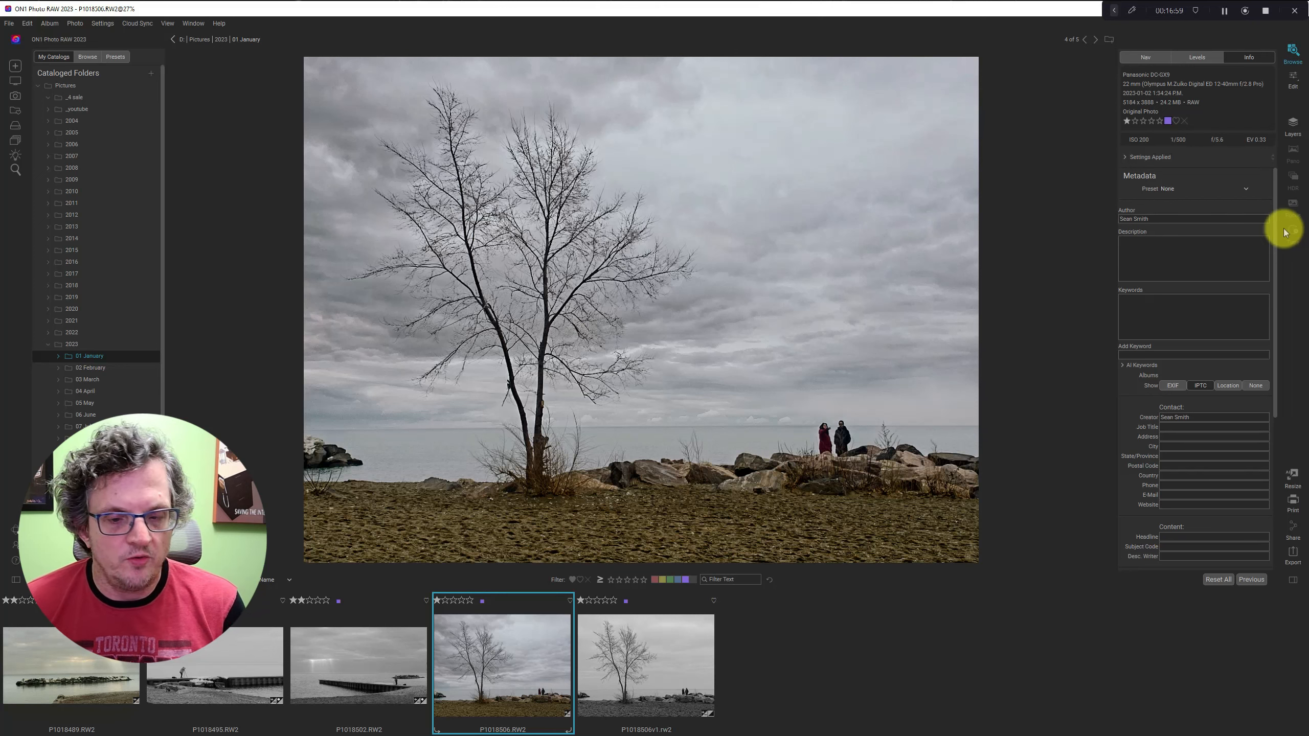
key("g")
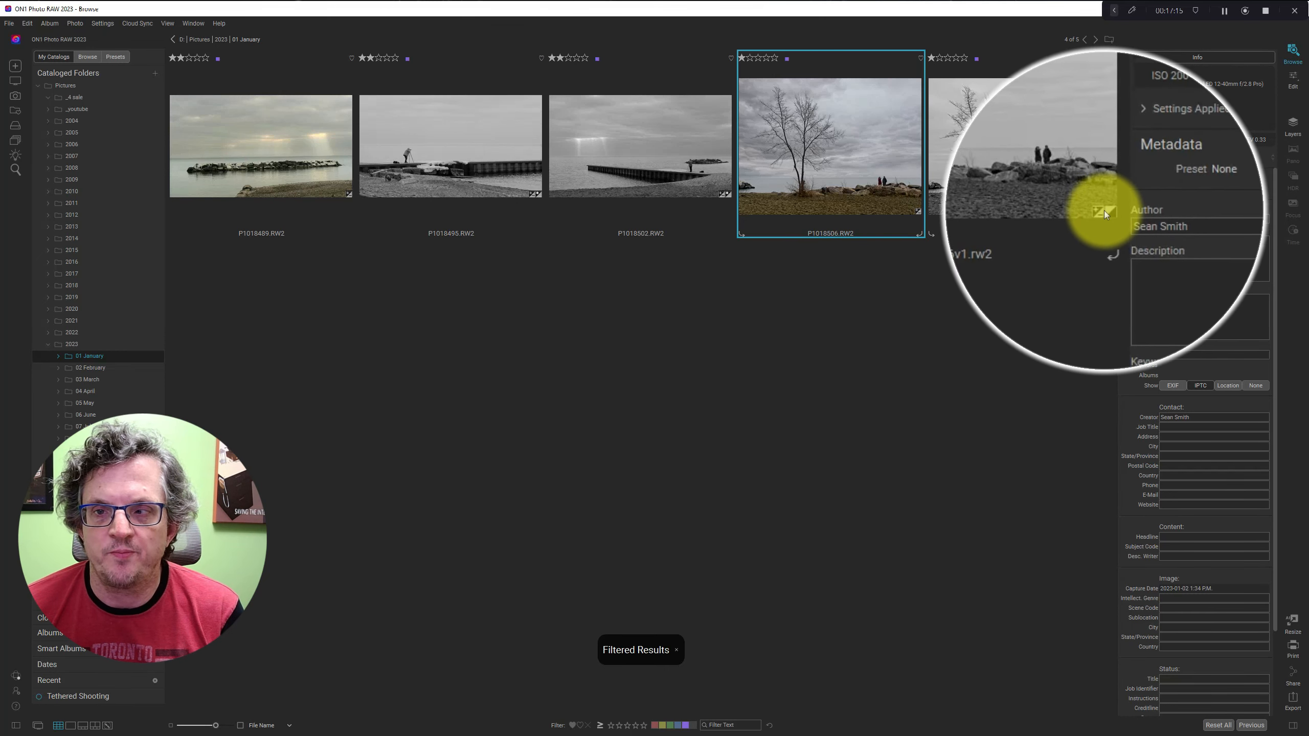
left_click(67, 717)
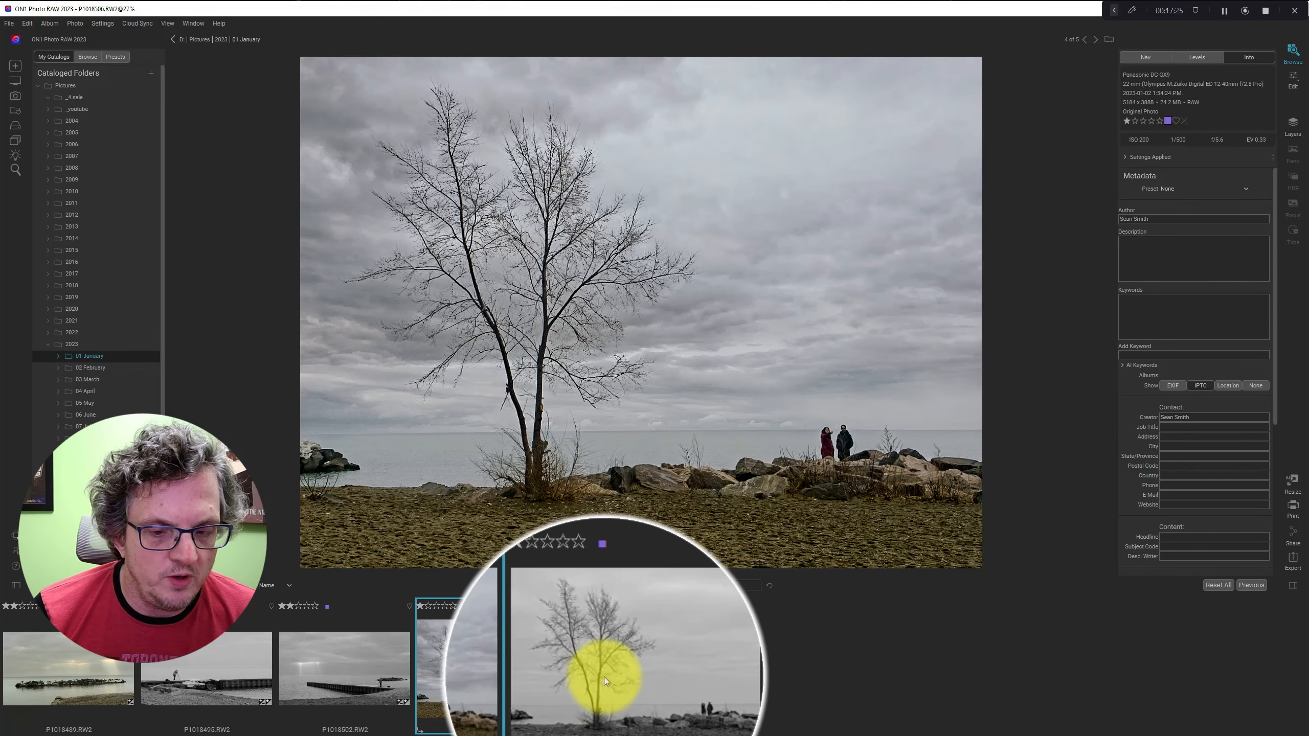
left_click(604, 678)
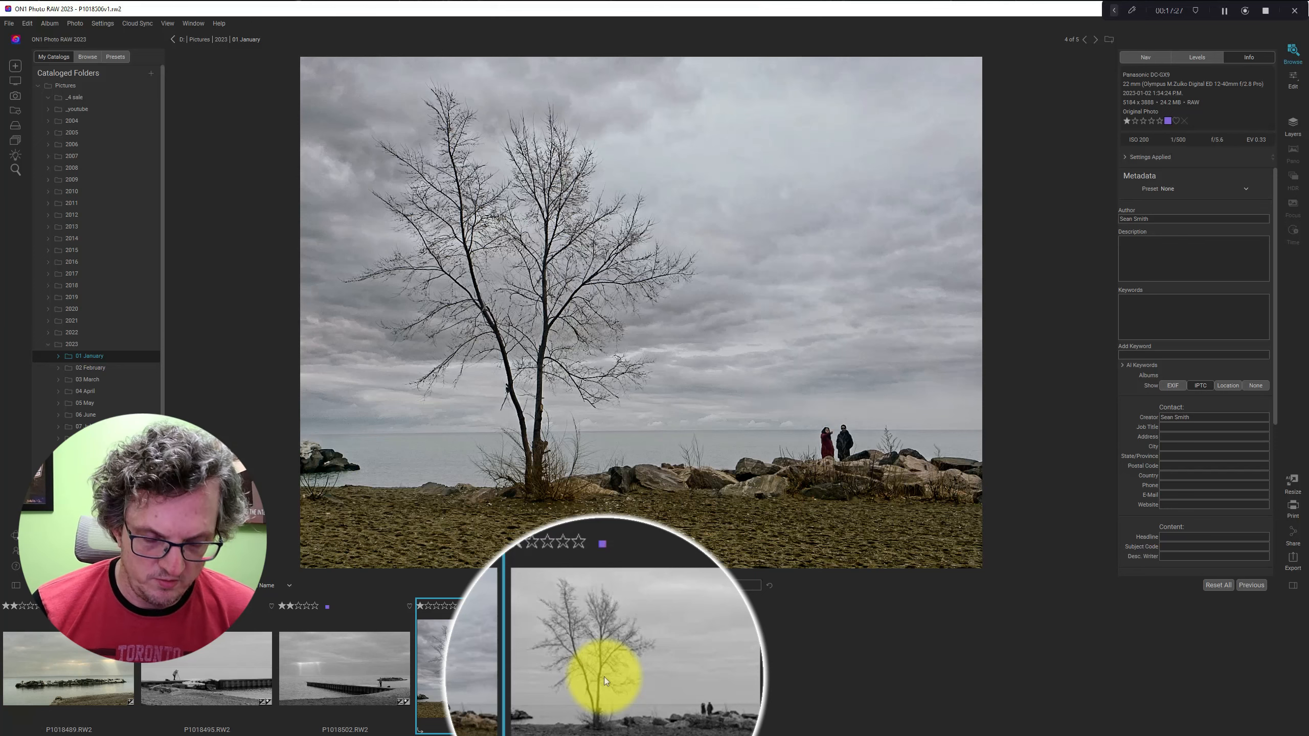
left_click(509, 680)
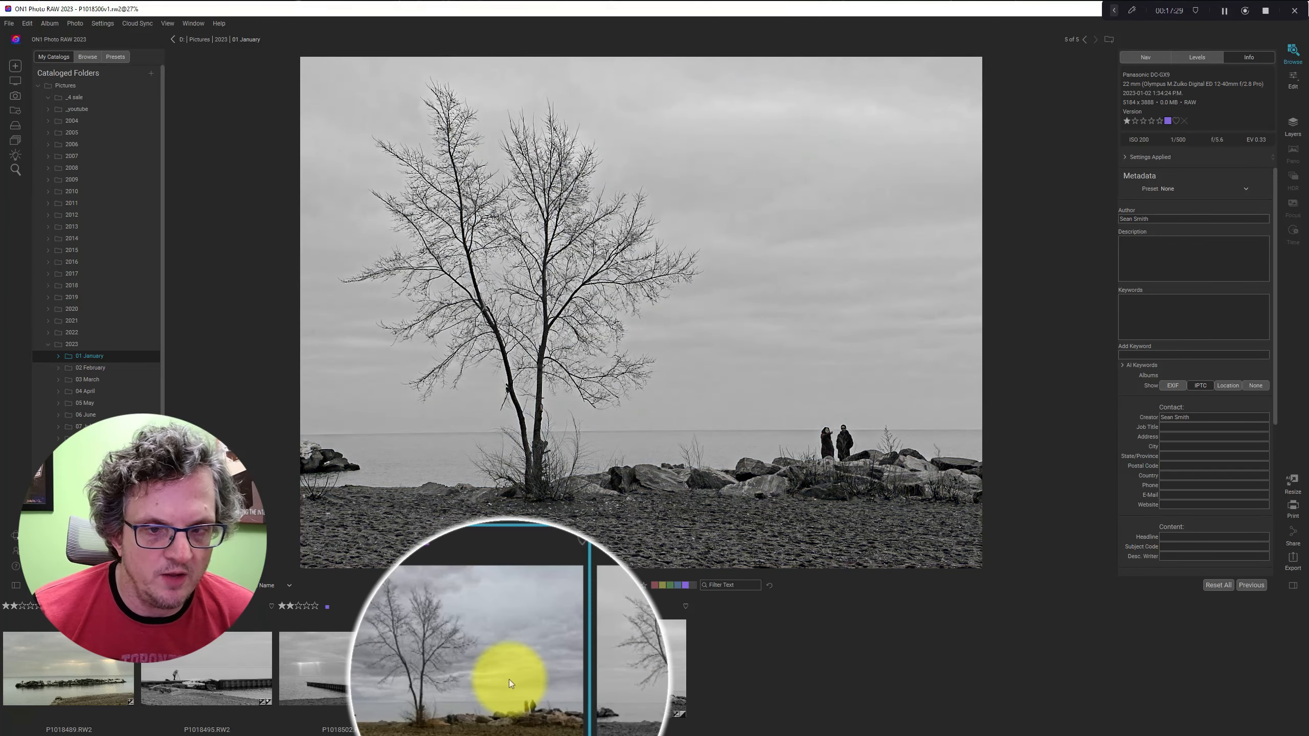
Select the black-and-white version P1018506v1.rw2 in Browse and open it for editing.
left_click(601, 665)
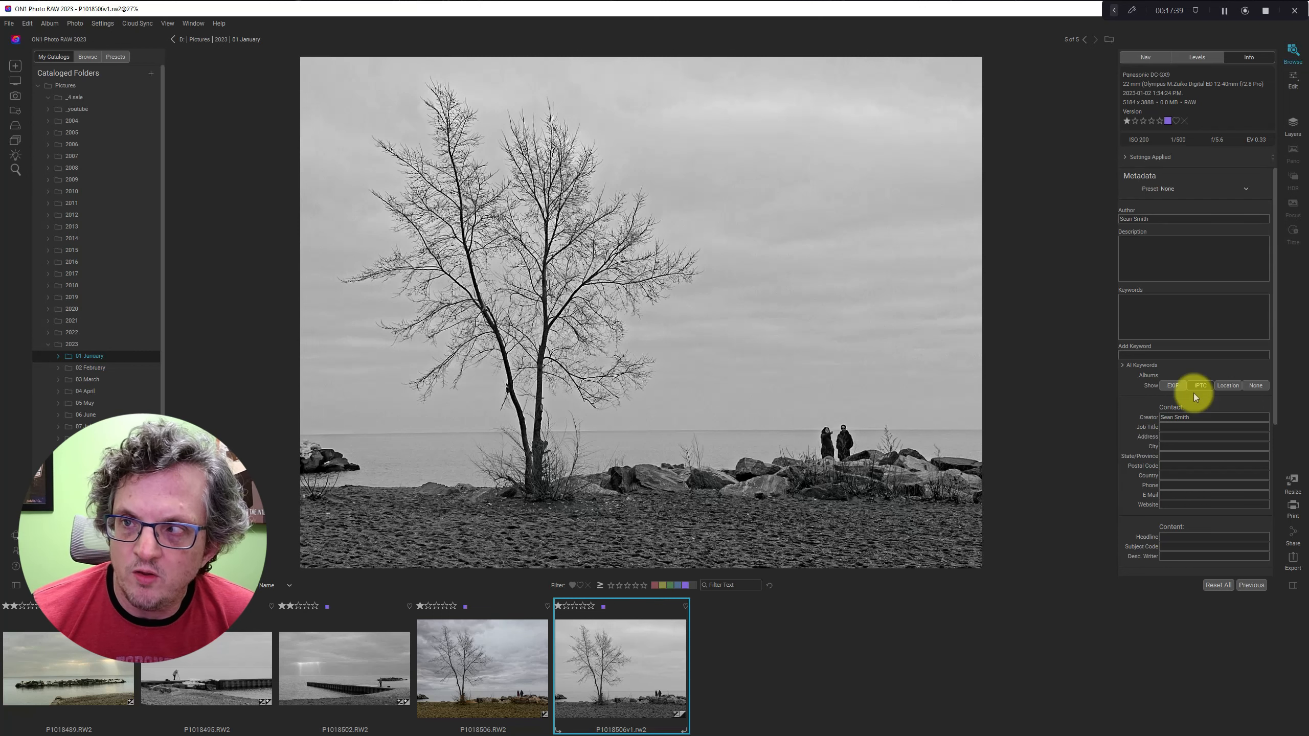
left_click(1289, 87)
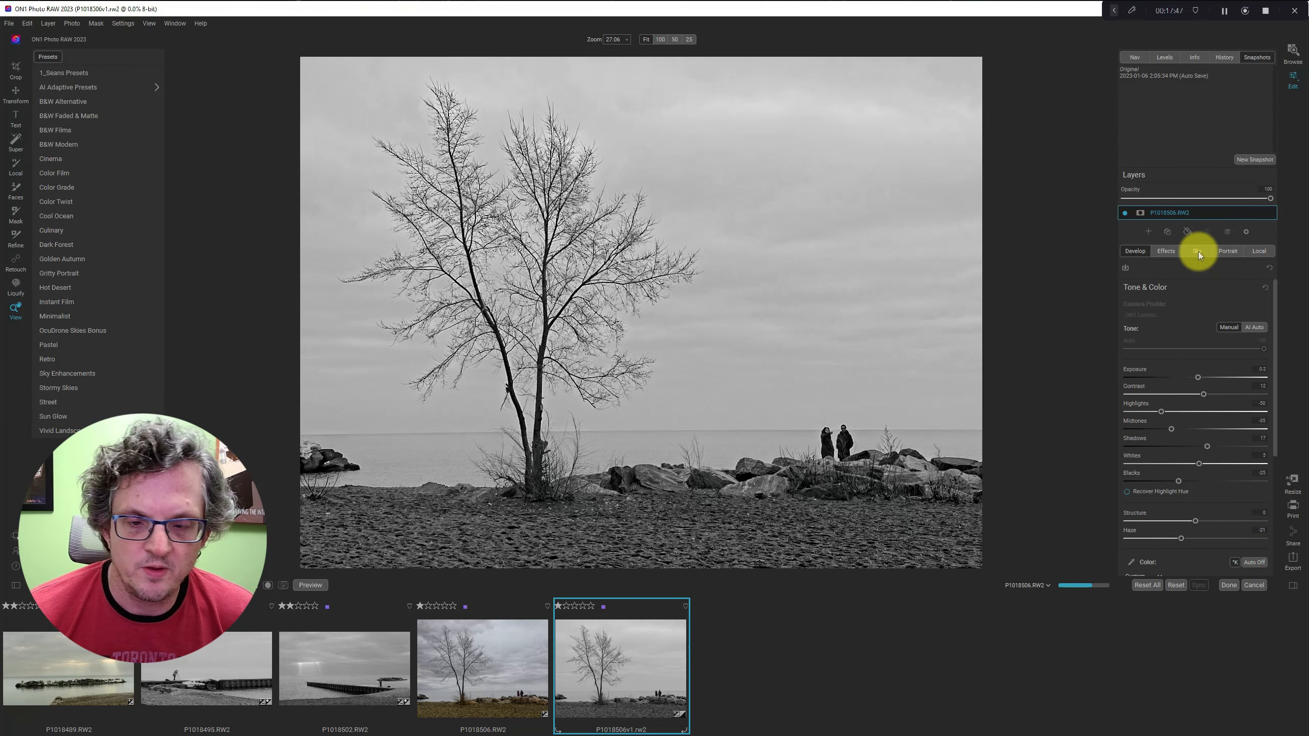
Try replacement skies from the OcuDrone and Stormy categories on the black-and-white version with Sky Swap AI.
left_click(1198, 251)
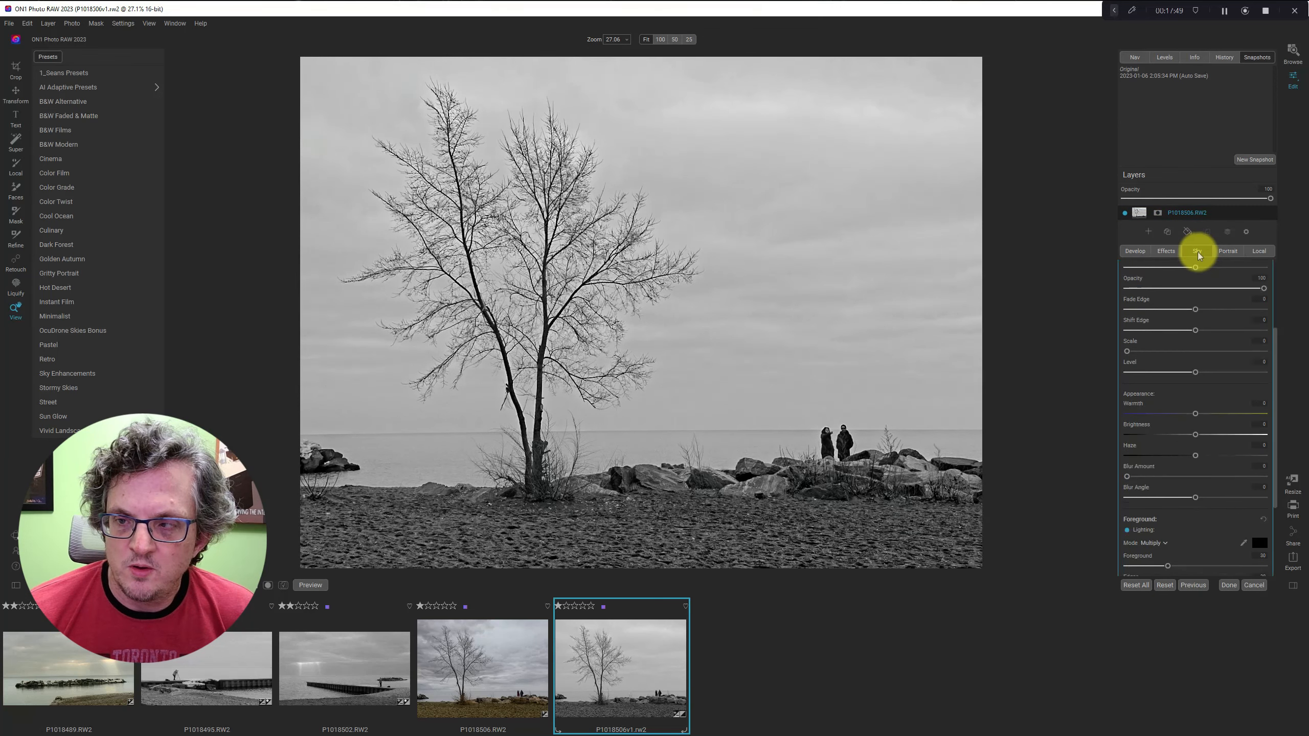
left_click(1232, 289)
left_click(1191, 329)
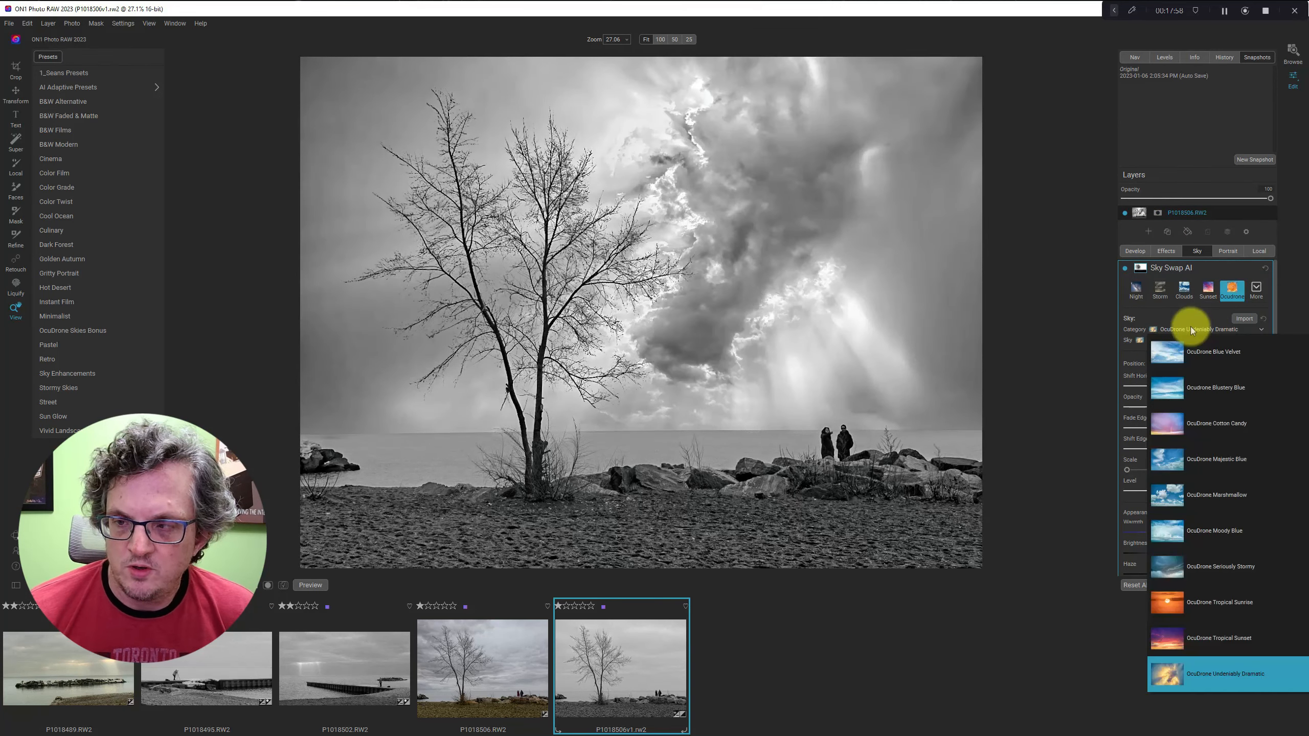
scroll(1190, 650, "down", 3)
left_click(1191, 650)
left_click(1164, 340)
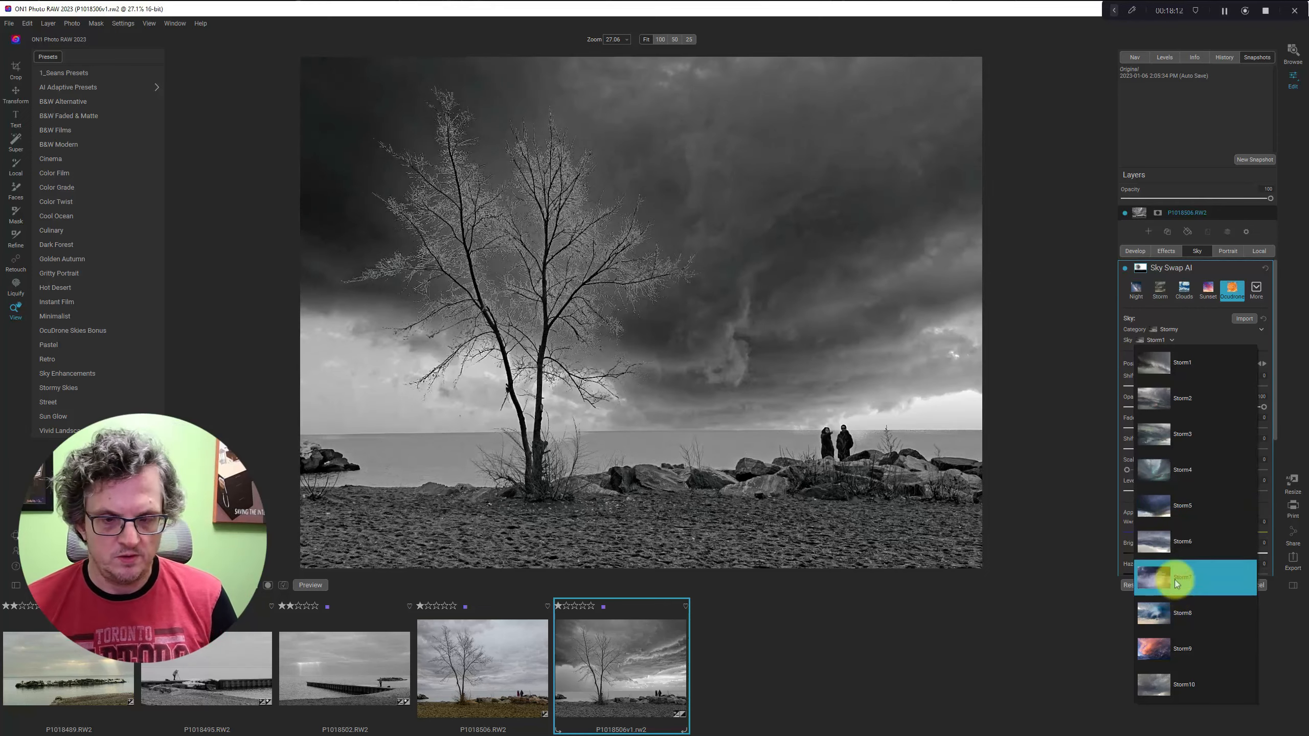
left_click(1186, 406)
Replace the black-and-white version's sky with Storm 007 from the Storm category of Sky Swap AI.
left_click(1185, 329)
left_click(1184, 495)
left_click(1164, 340)
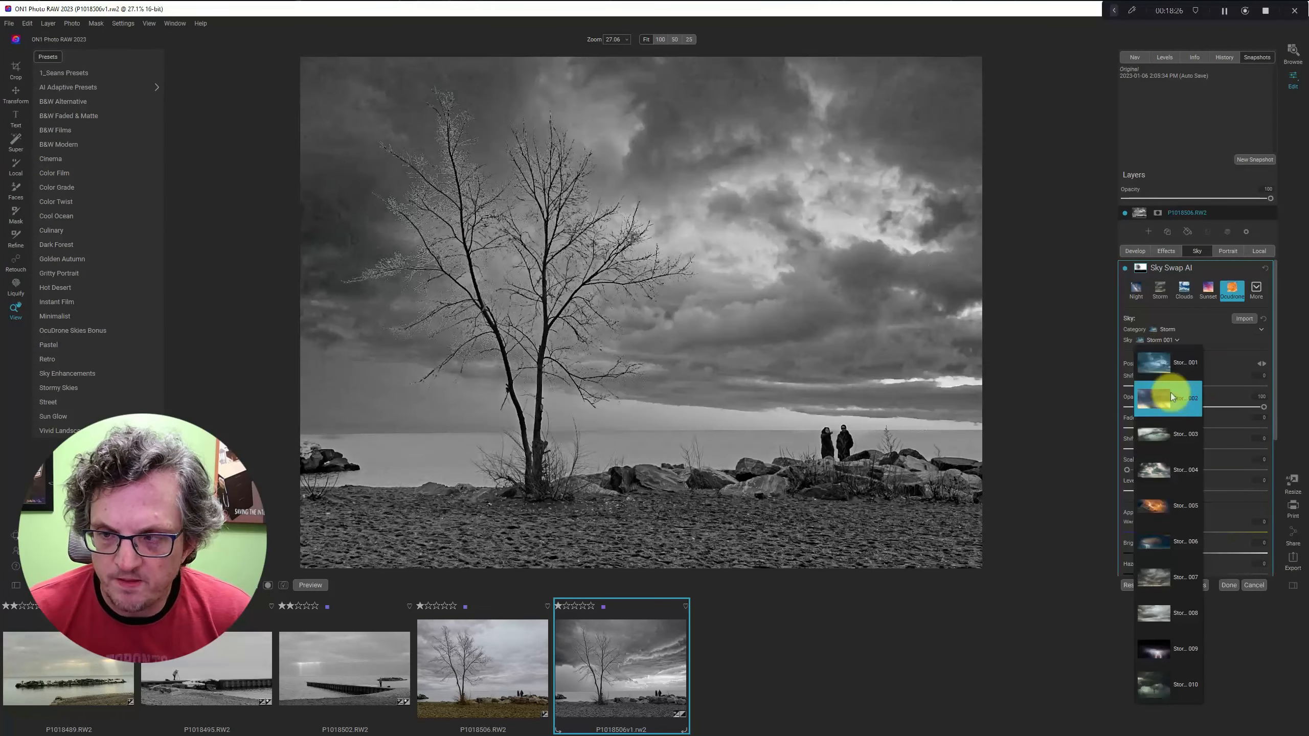
left_click(1177, 581)
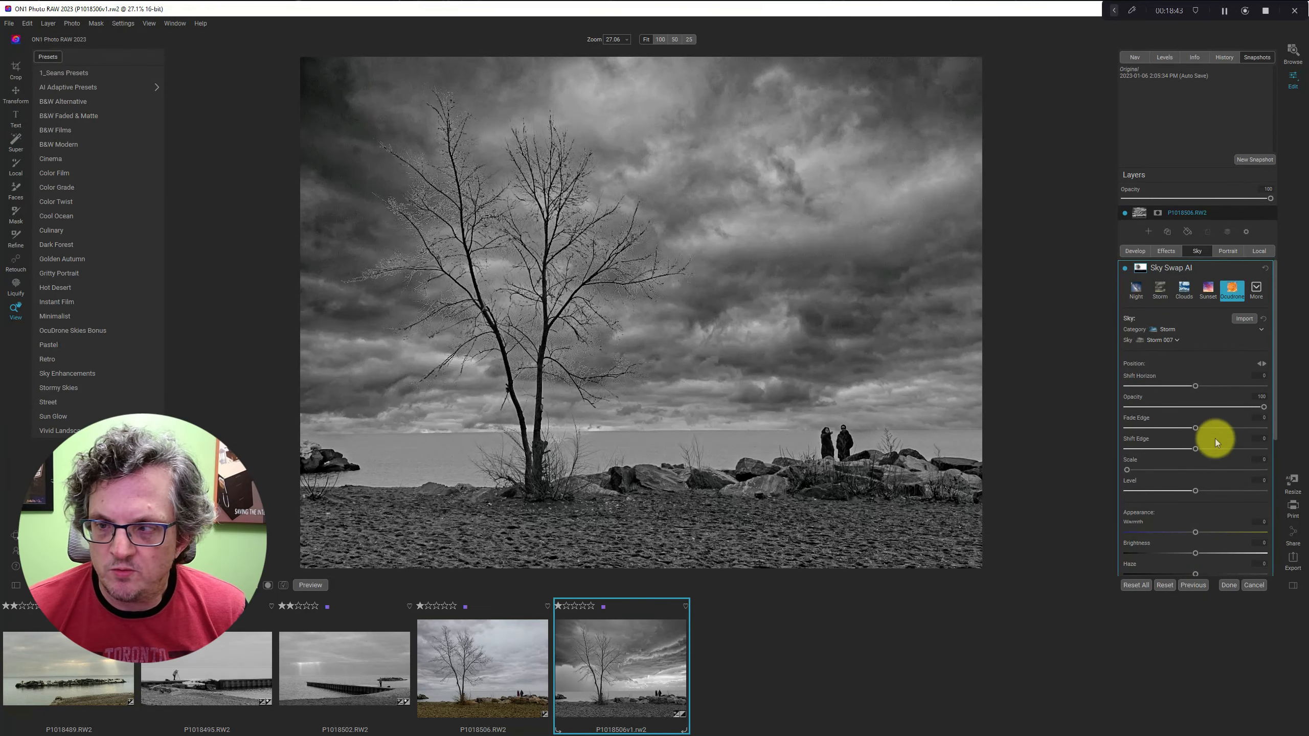
Lower the swapped sky's opacity to about 45 and reduce its haze slightly.
left_click_drag(1263, 407, 1182, 407)
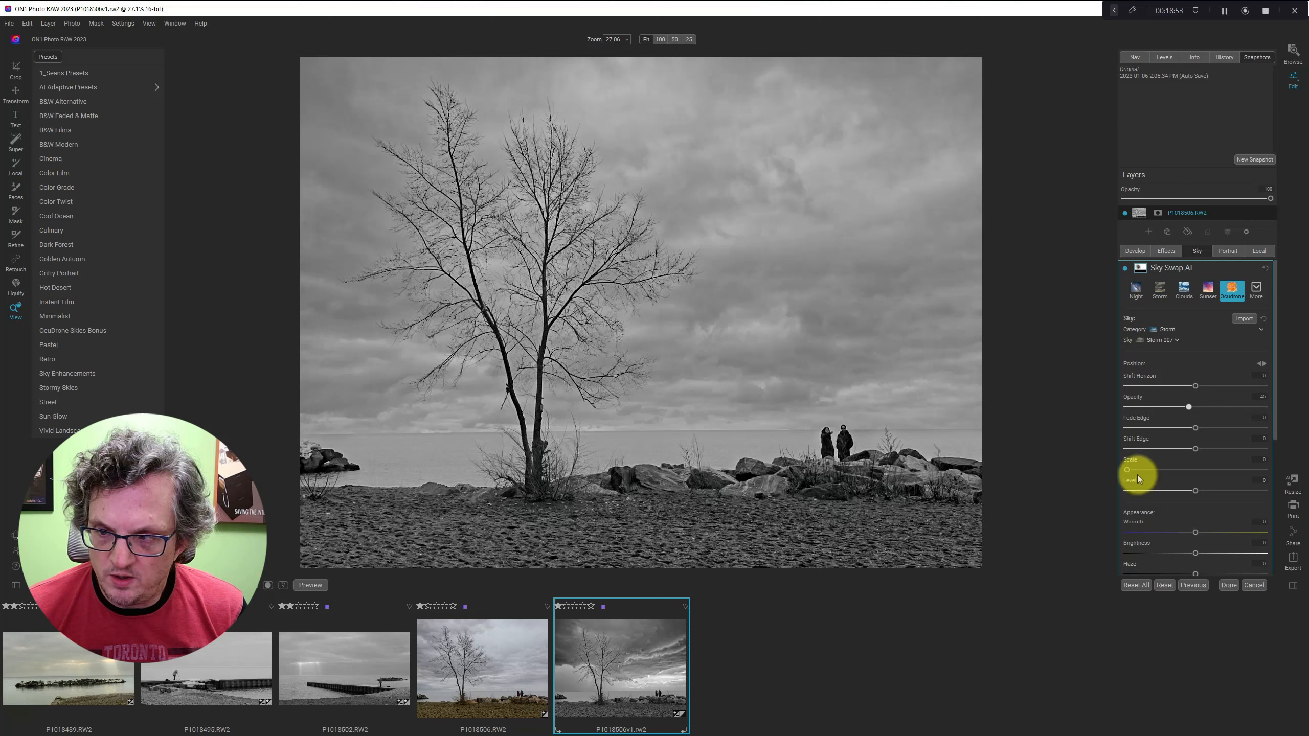
scroll(1204, 526, "down", 1)
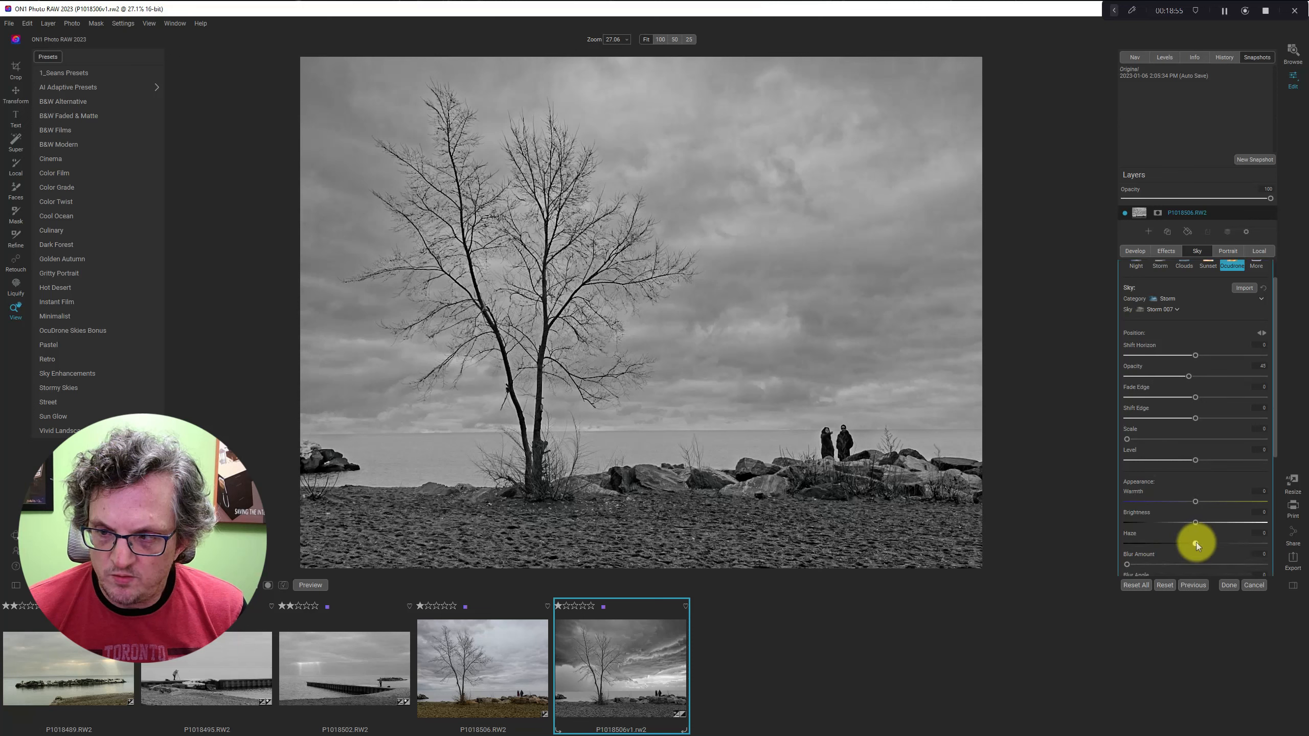
left_click_drag(1196, 543, 1191, 543)
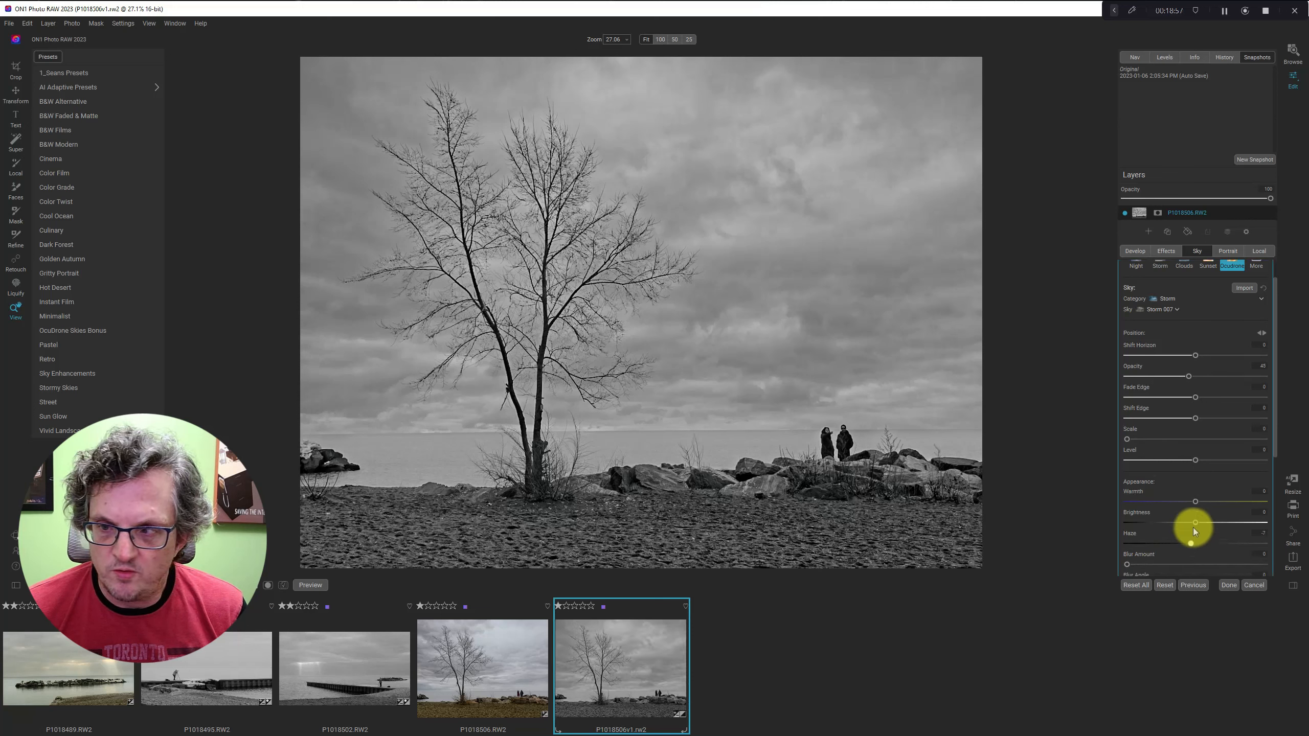
scroll(1194, 513, "up", 1)
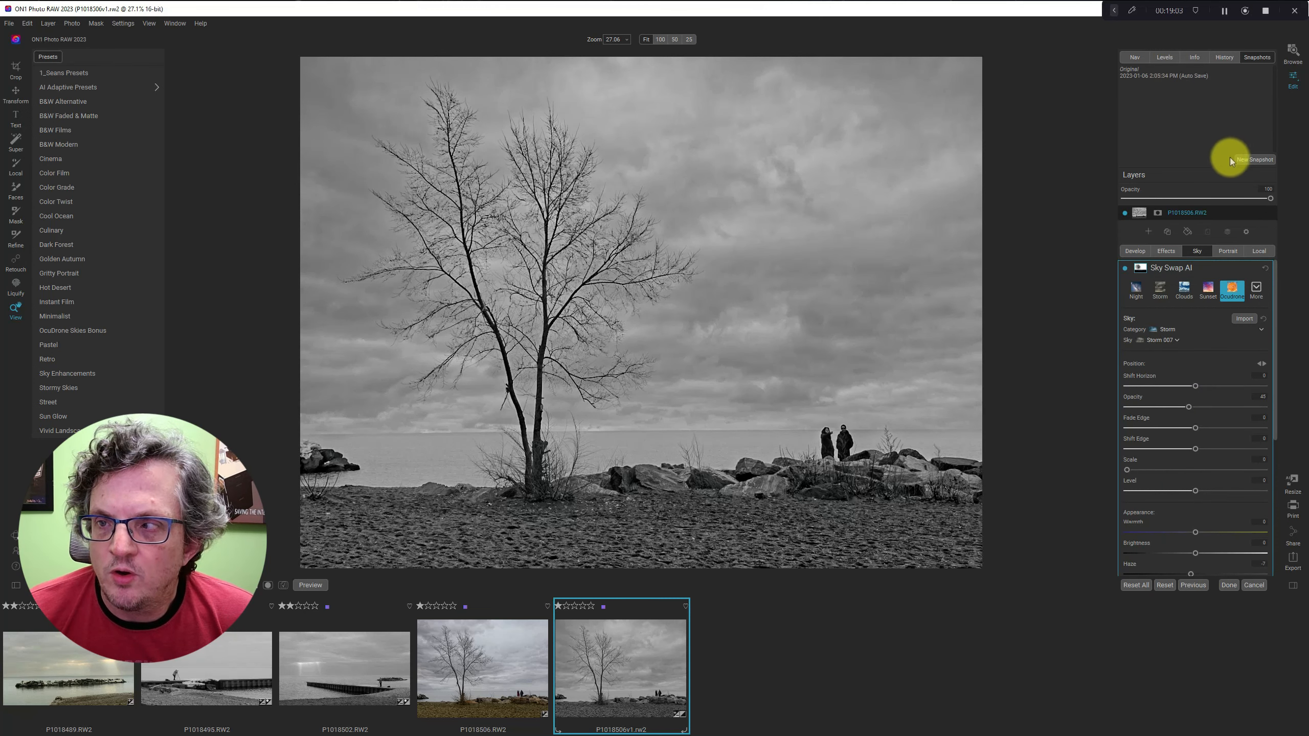
Save the current sky edit as a new snapshot named "skyswap".
left_click(1252, 159)
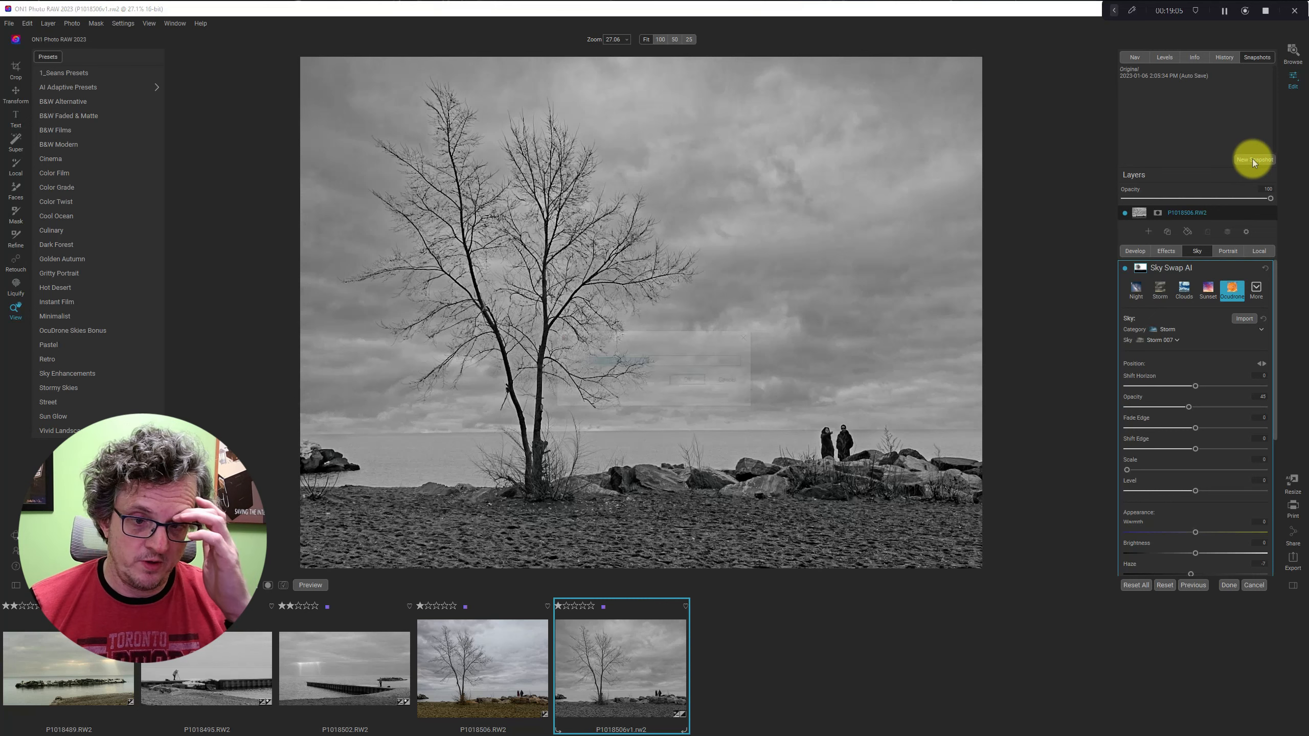
type("s")
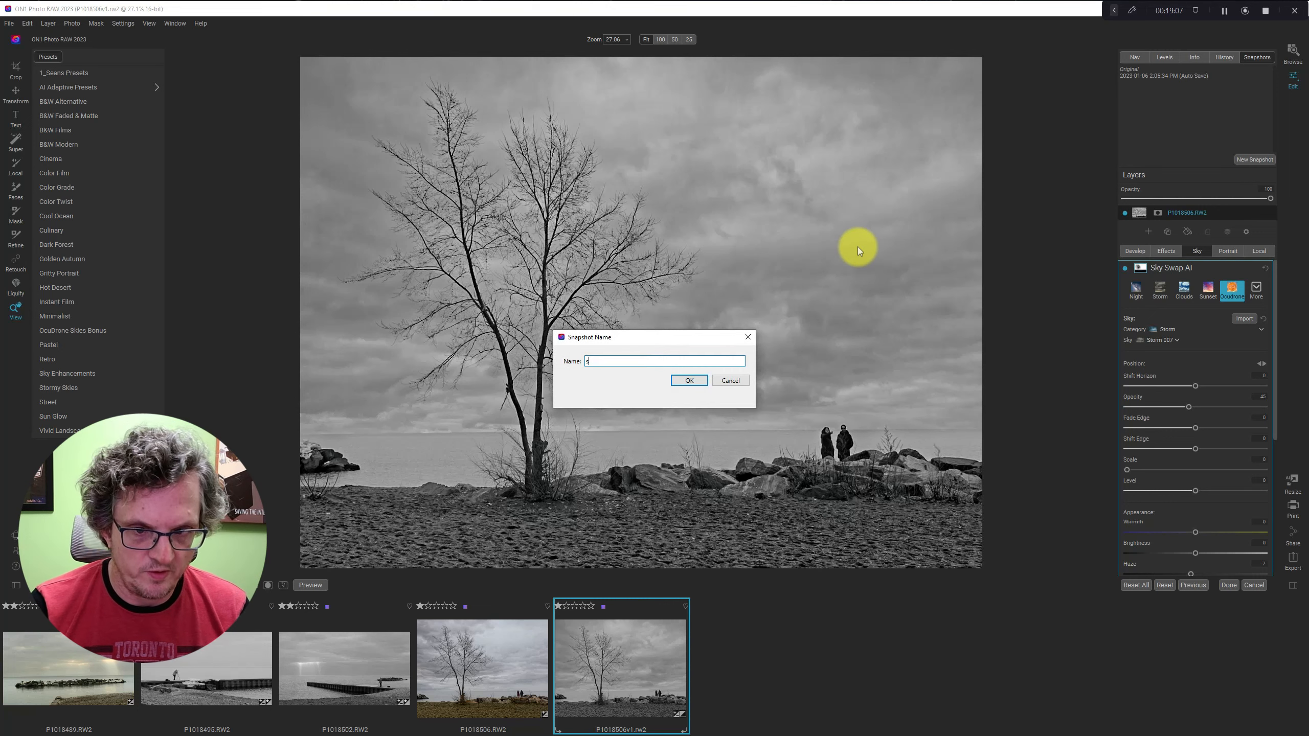
type("kyswap")
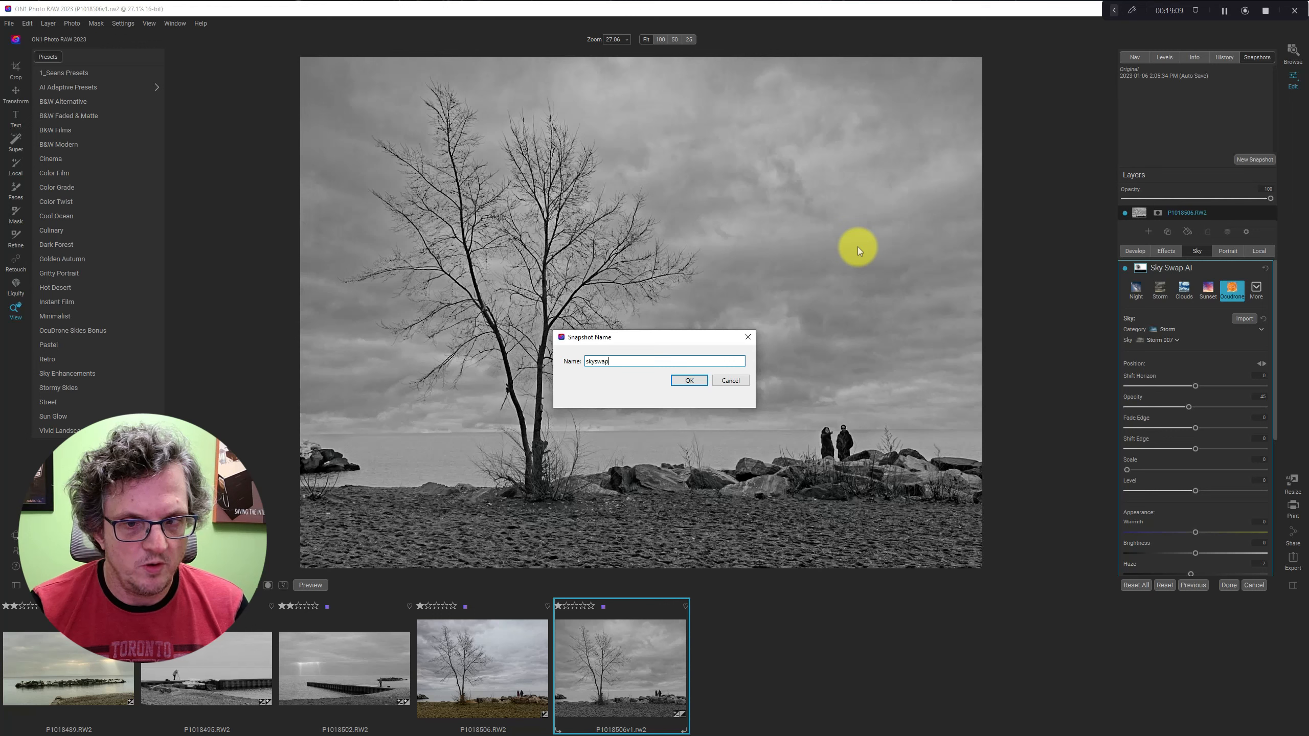
key("Return")
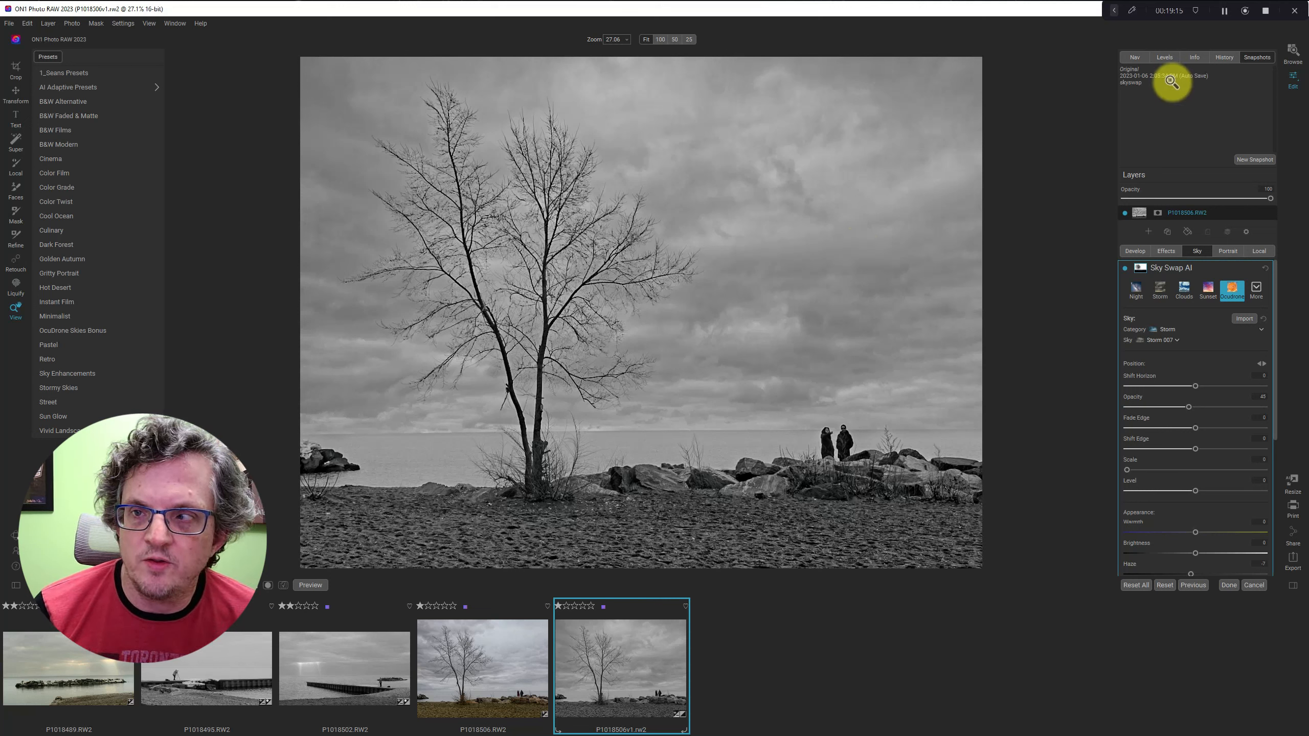
Restore the version's Auto Save snapshot to return to the edit without the swapped sky.
left_click(1154, 78)
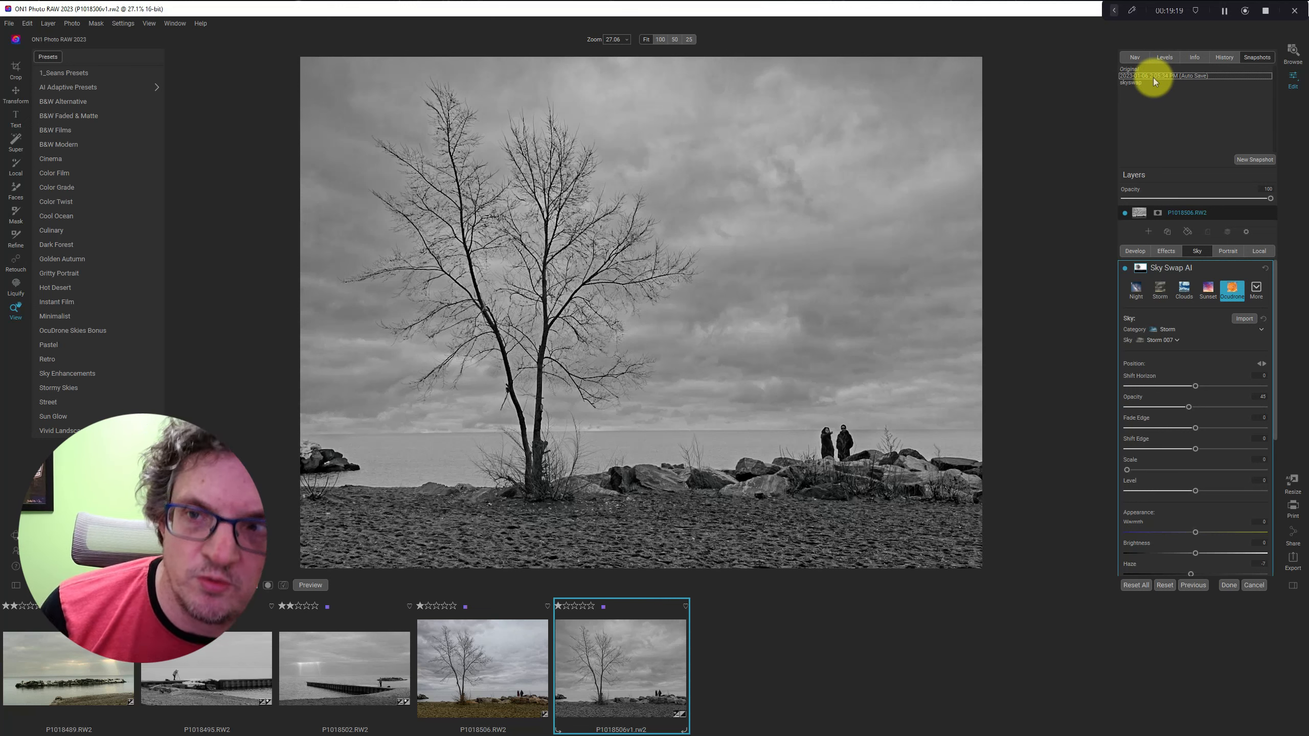
double_click(1139, 76)
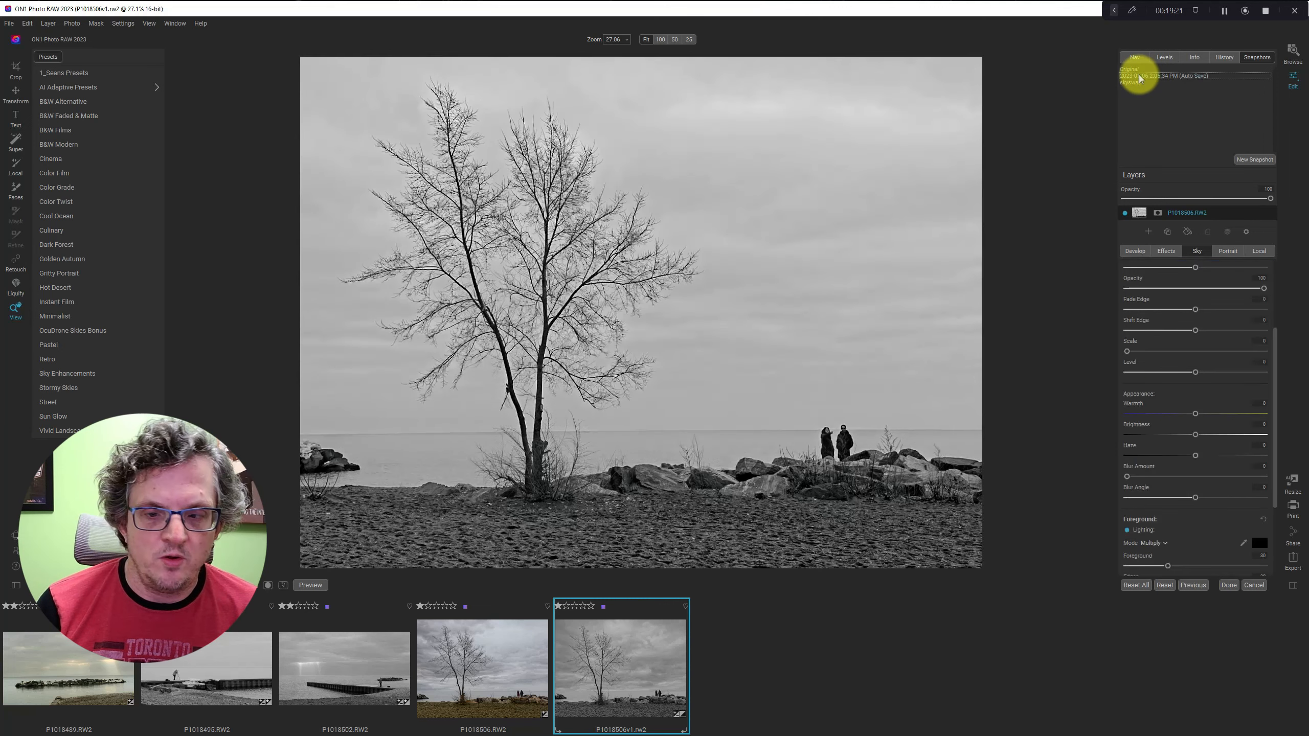